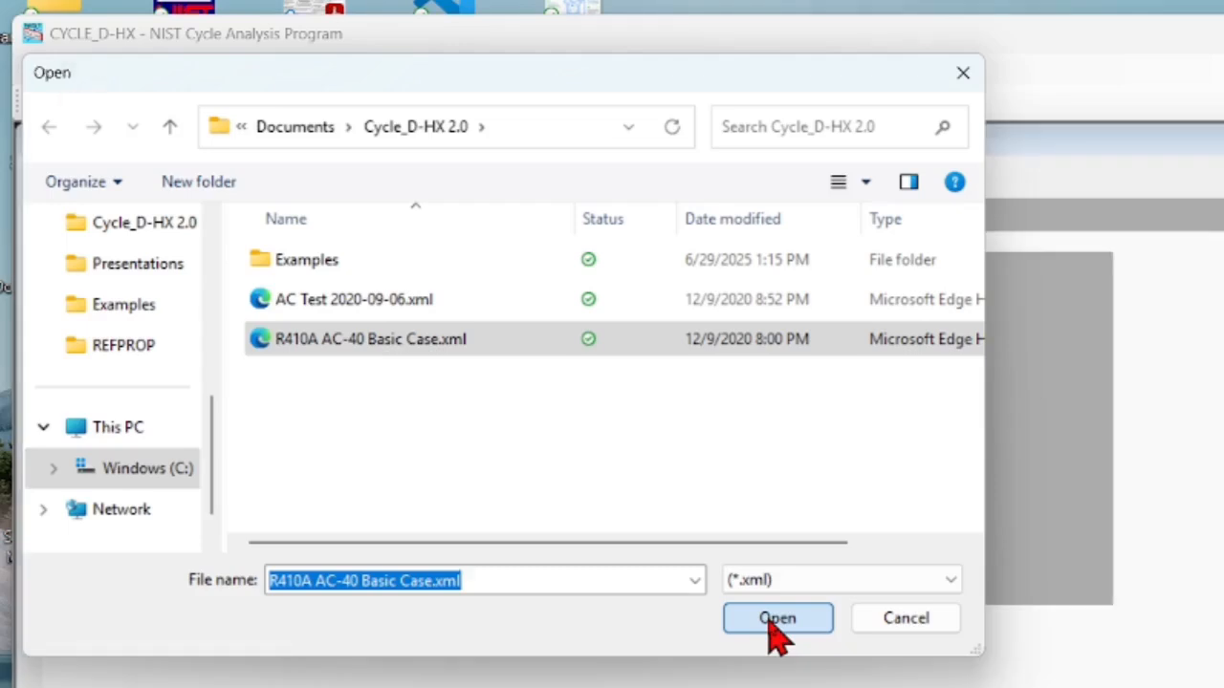
Open R410A AC-40 Basic Case.xml and review its refrigerant, cycle options and cycle specifications.
left_click(769, 617)
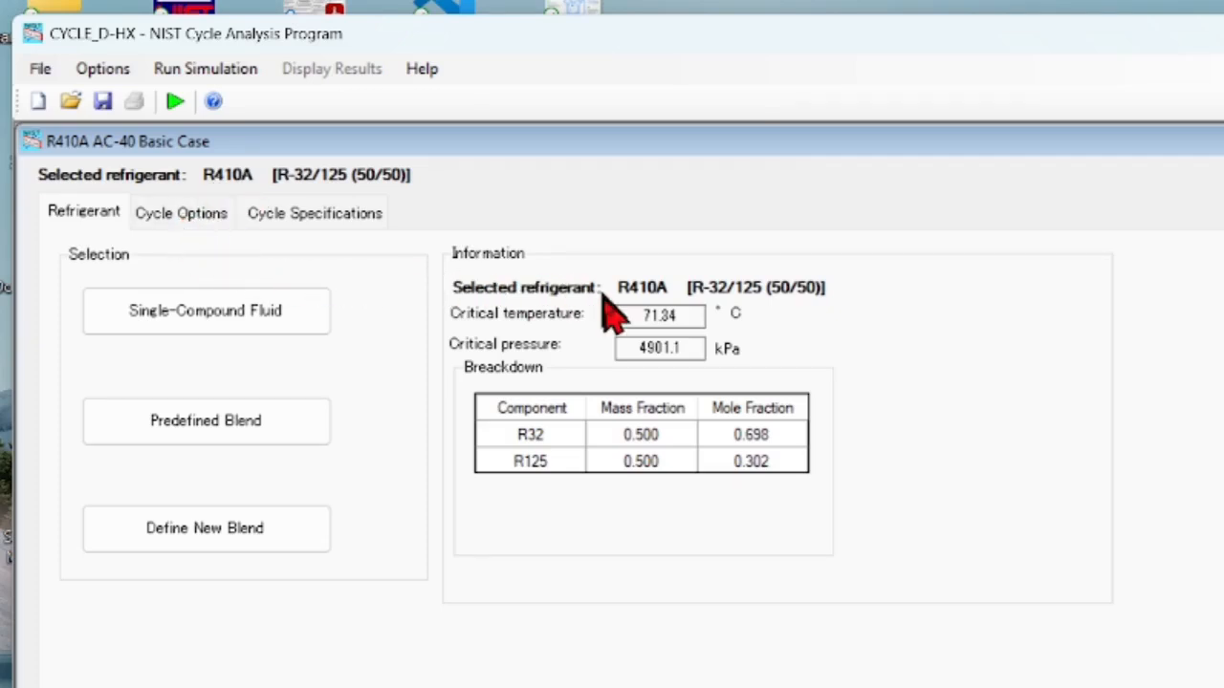
left_click(187, 216)
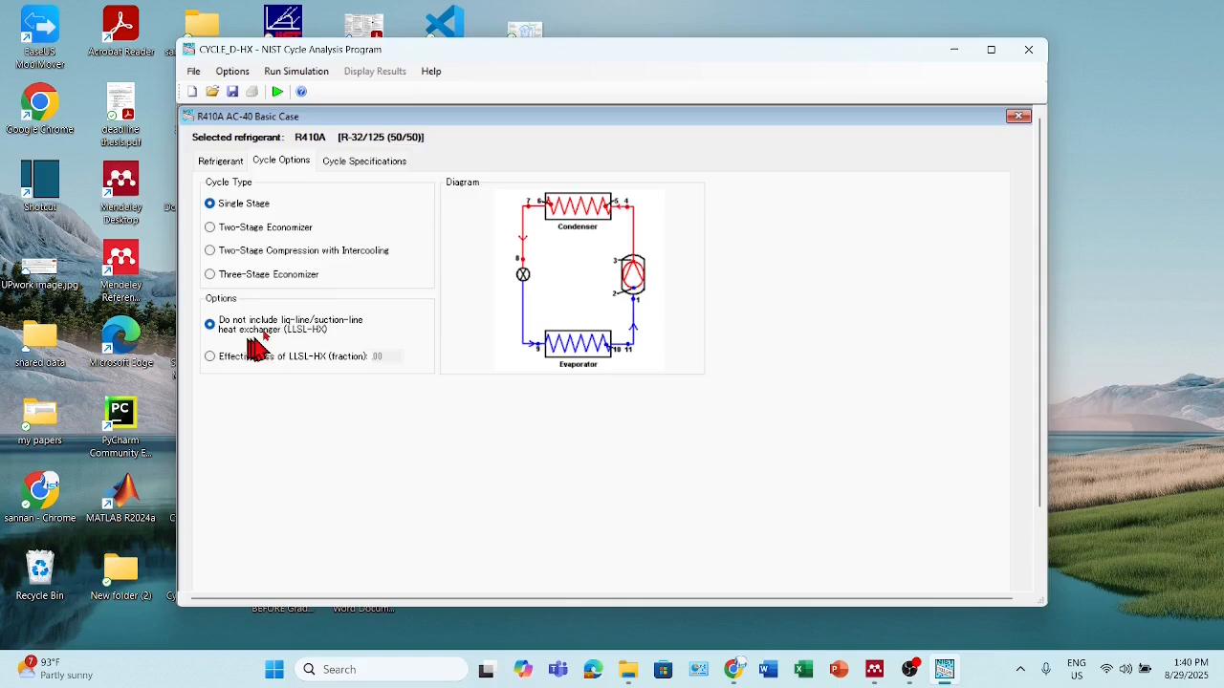
left_click(362, 162)
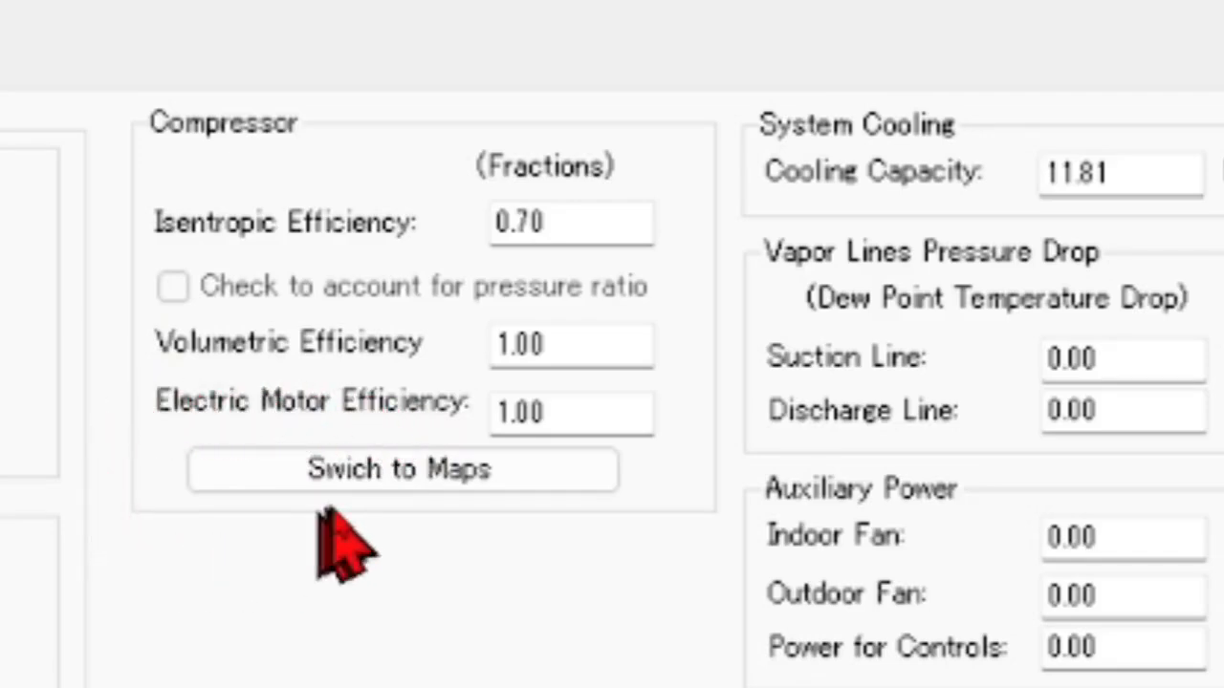
Switch the compressor input from efficiencies to maps and select the R410A Scroll-1A_8.8 kW compressor map.
left_click(367, 480)
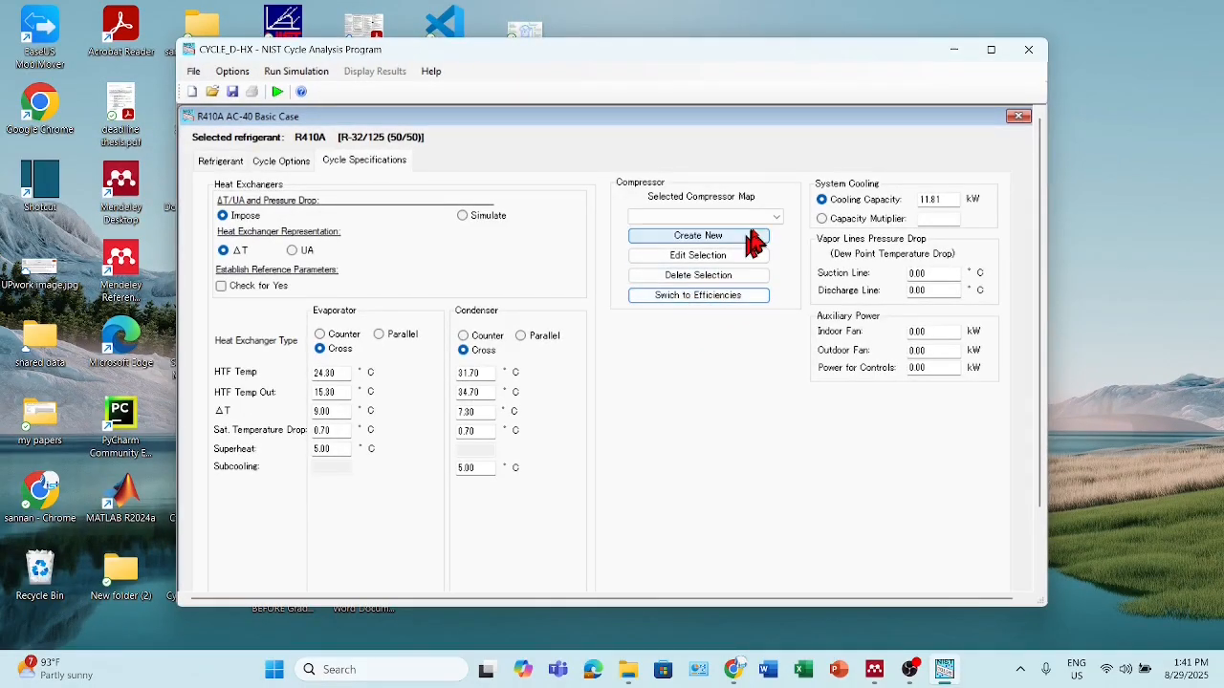
left_click(776, 217)
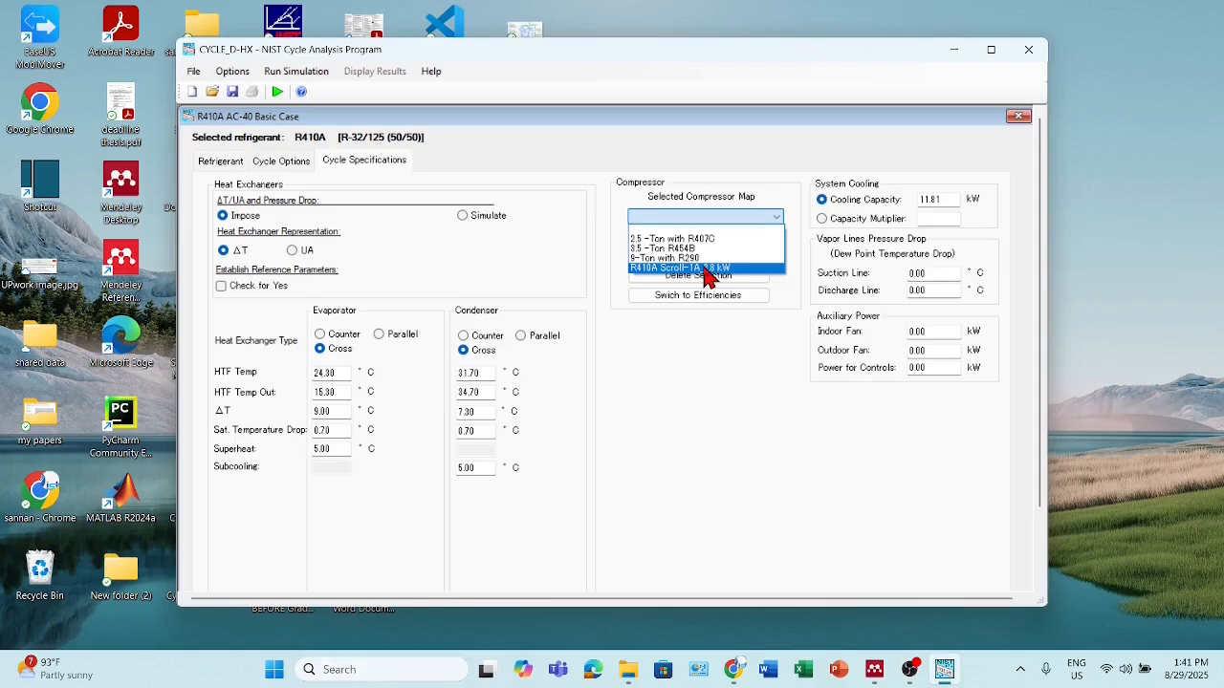
left_click(704, 268)
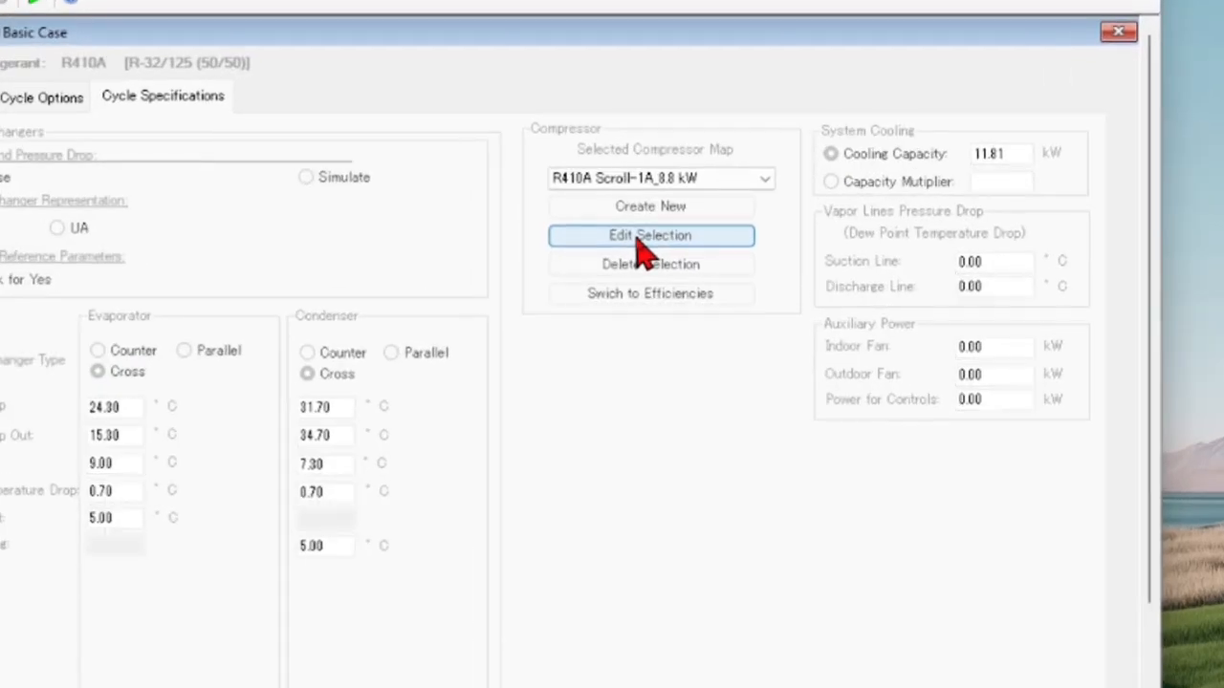
Open the R410A Scroll-1A_8.8 kW compressor data, try SI units, and close it without saving.
left_click(642, 245)
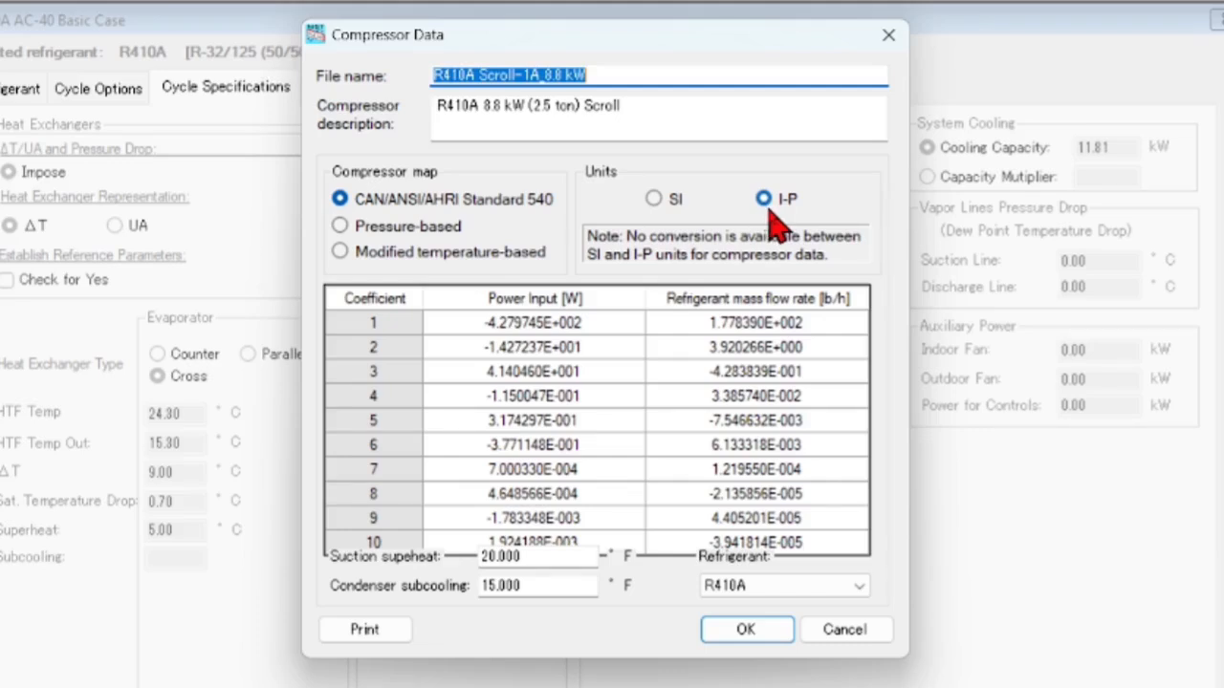
left_click(653, 199)
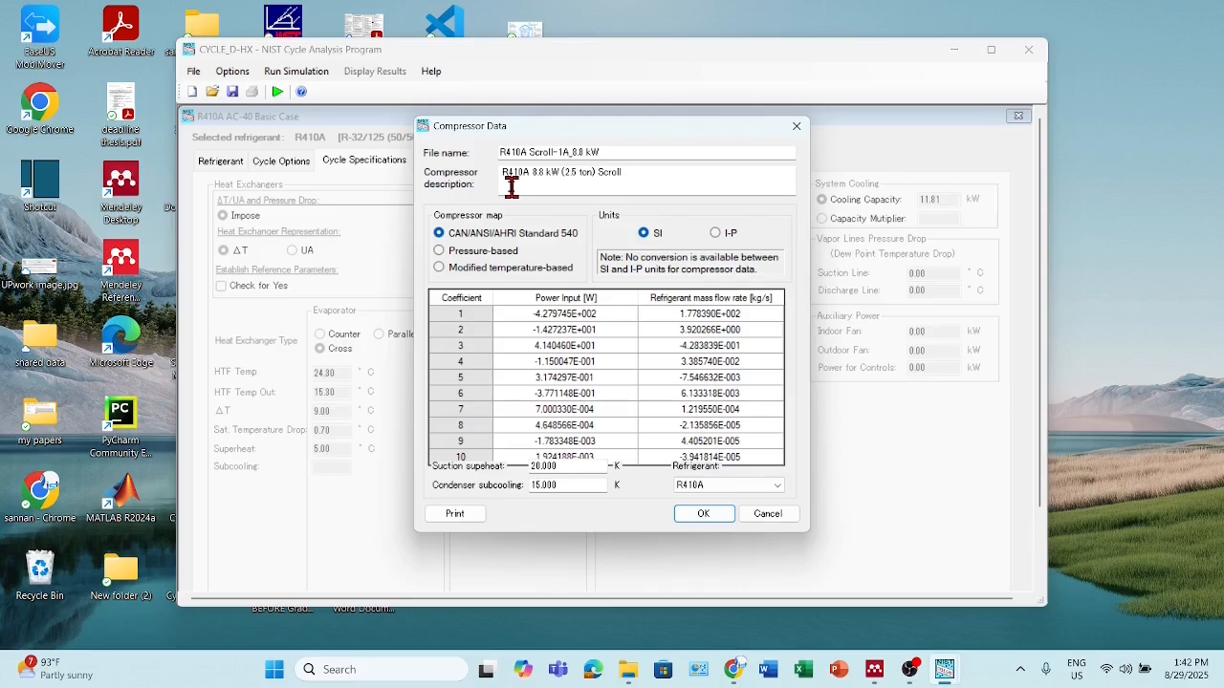
left_click(797, 125)
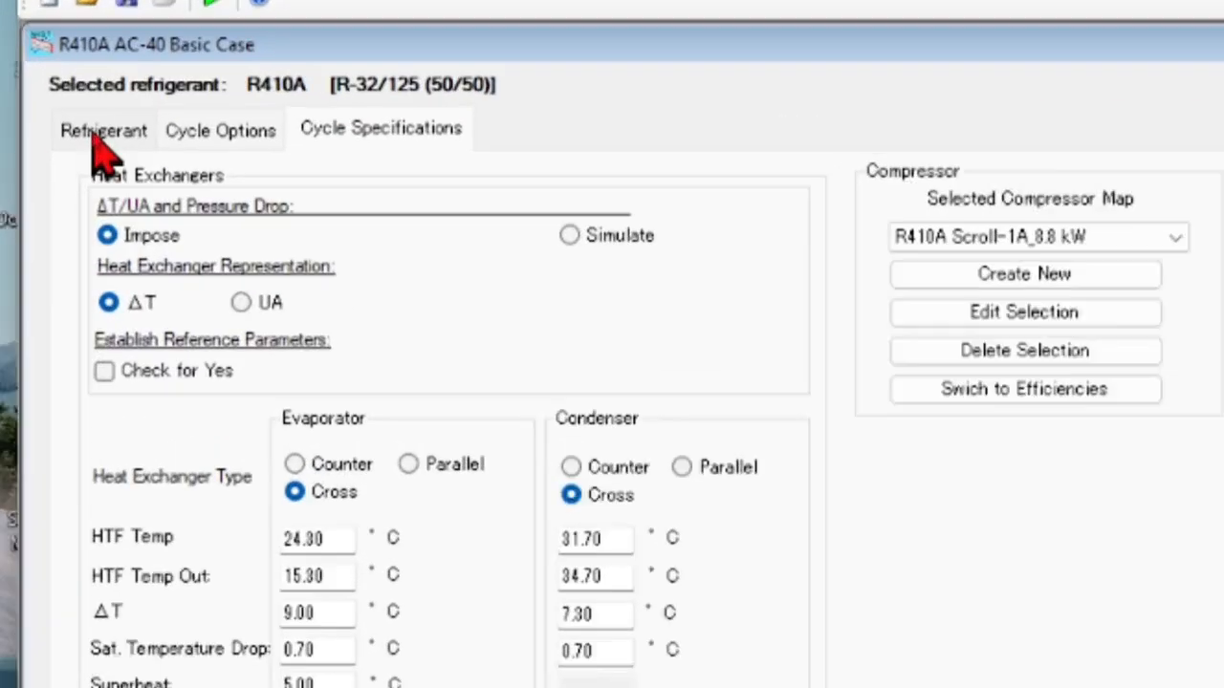
Check the refrigerant information, change the compressor map to 9-Ton with R290, and check the refrigerant information again.
left_click(220, 163)
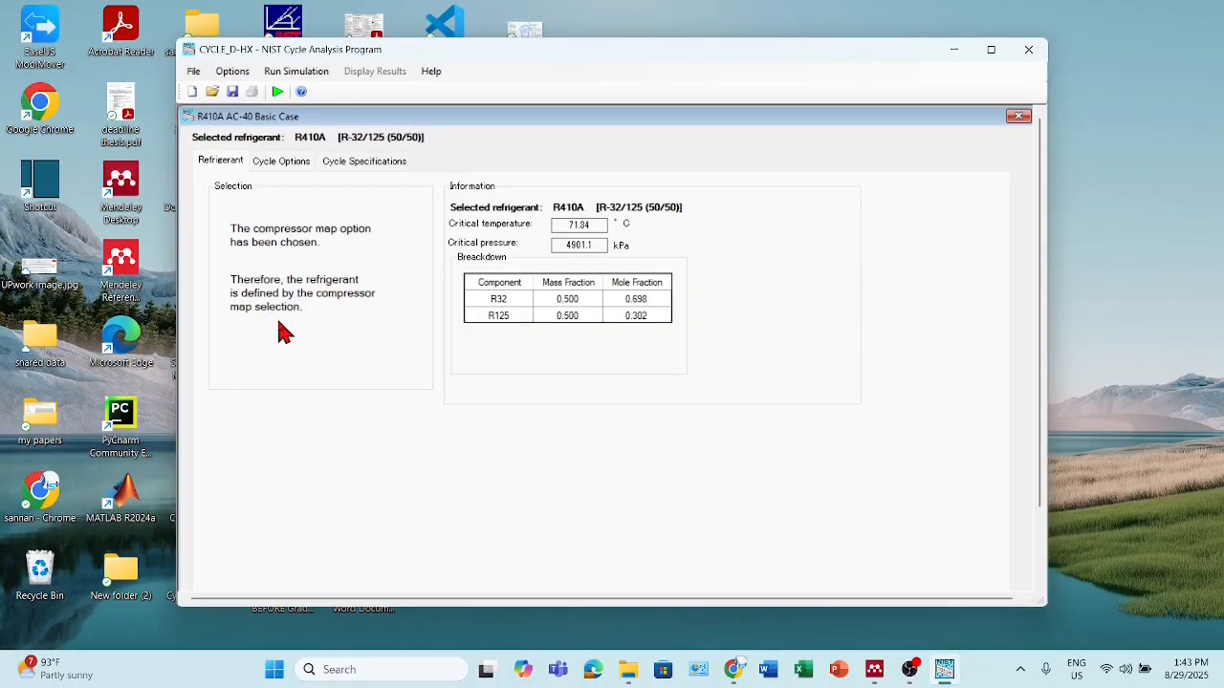
left_click(355, 162)
left_click(777, 218)
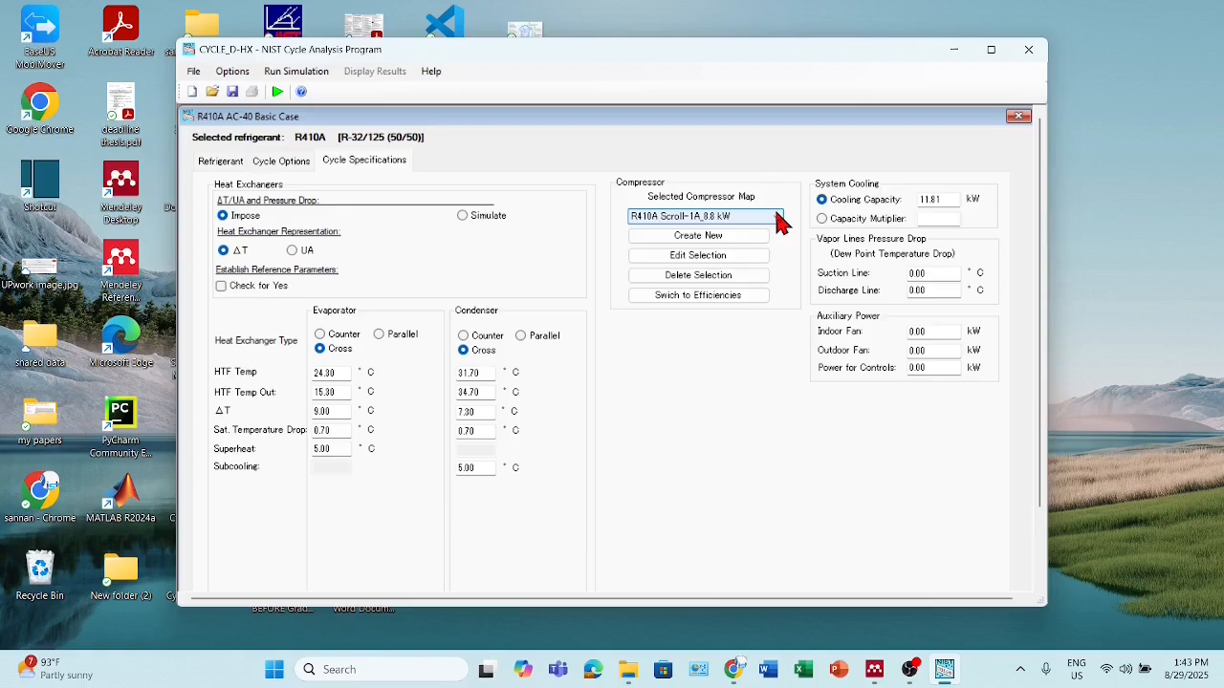
left_click(777, 218)
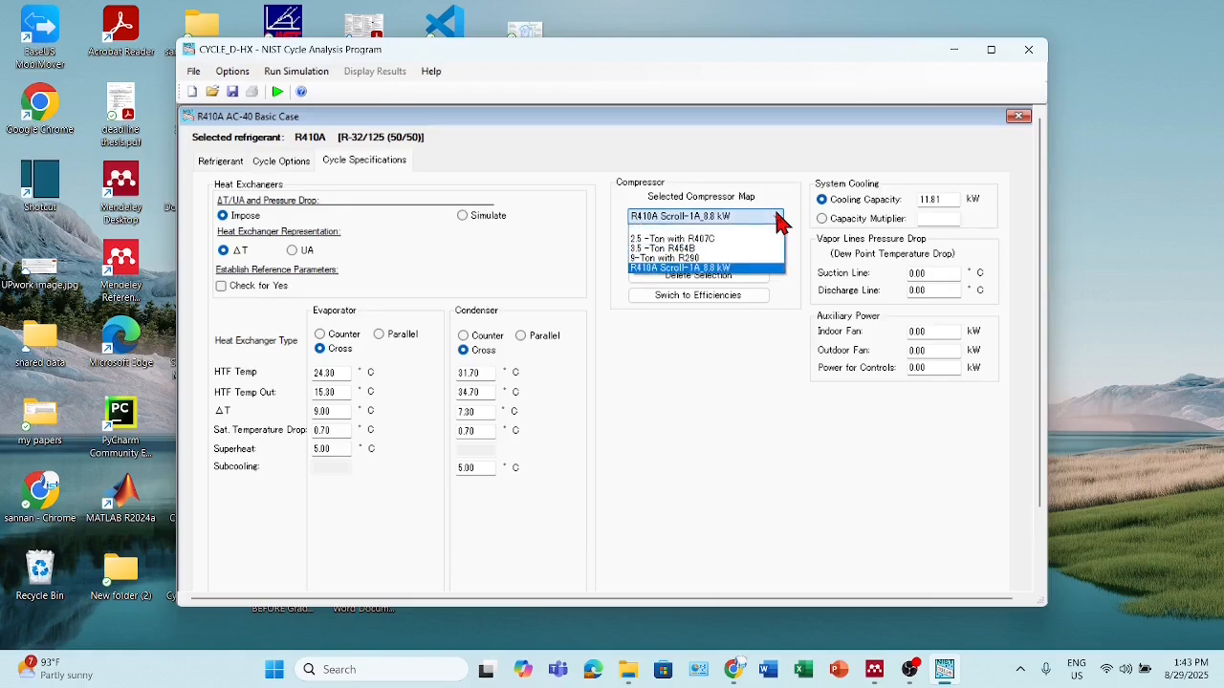
left_click(702, 259)
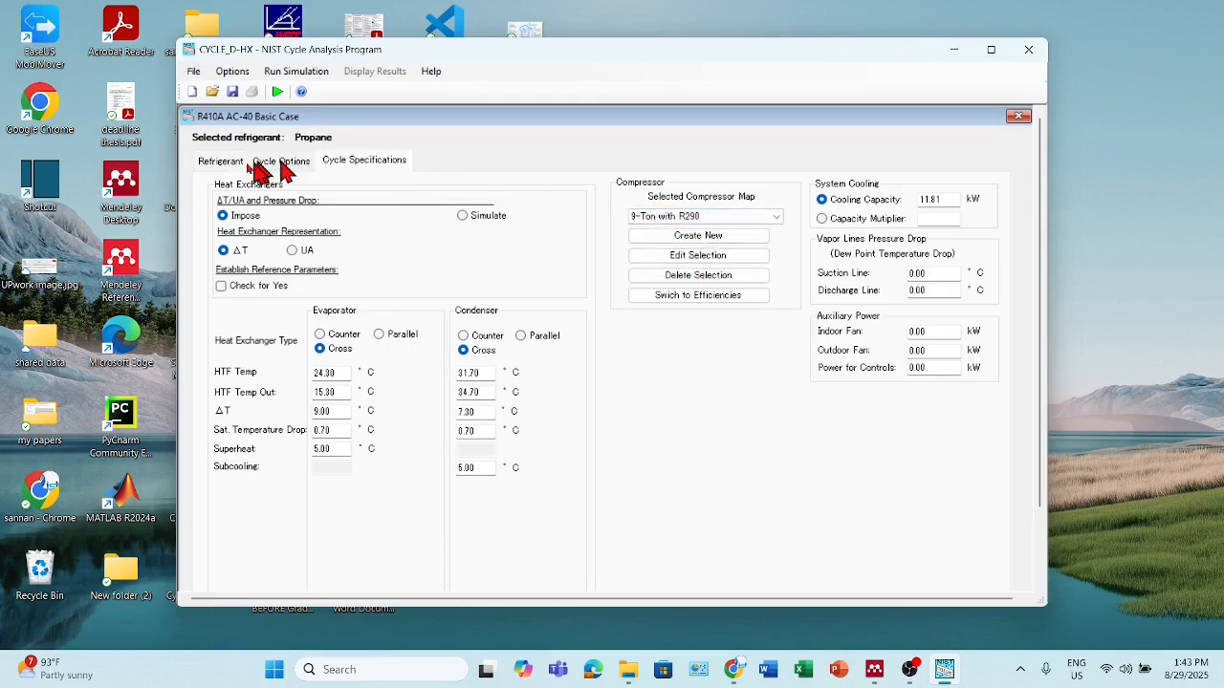
left_click(220, 162)
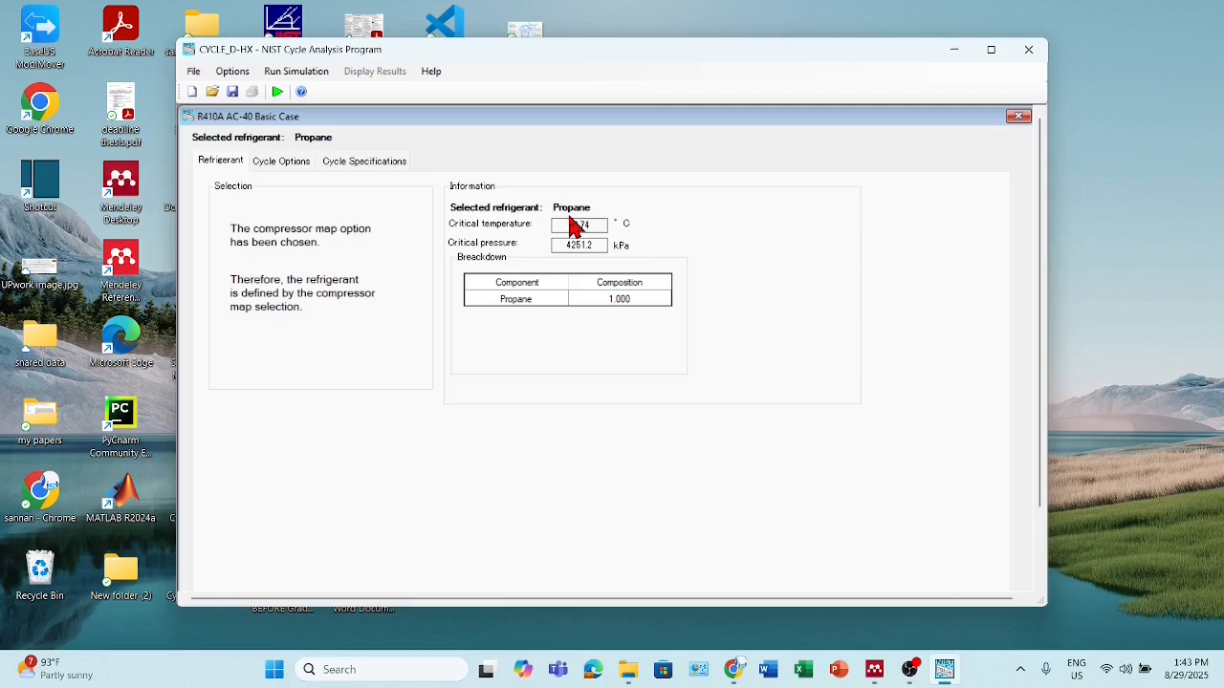
left_click(359, 165)
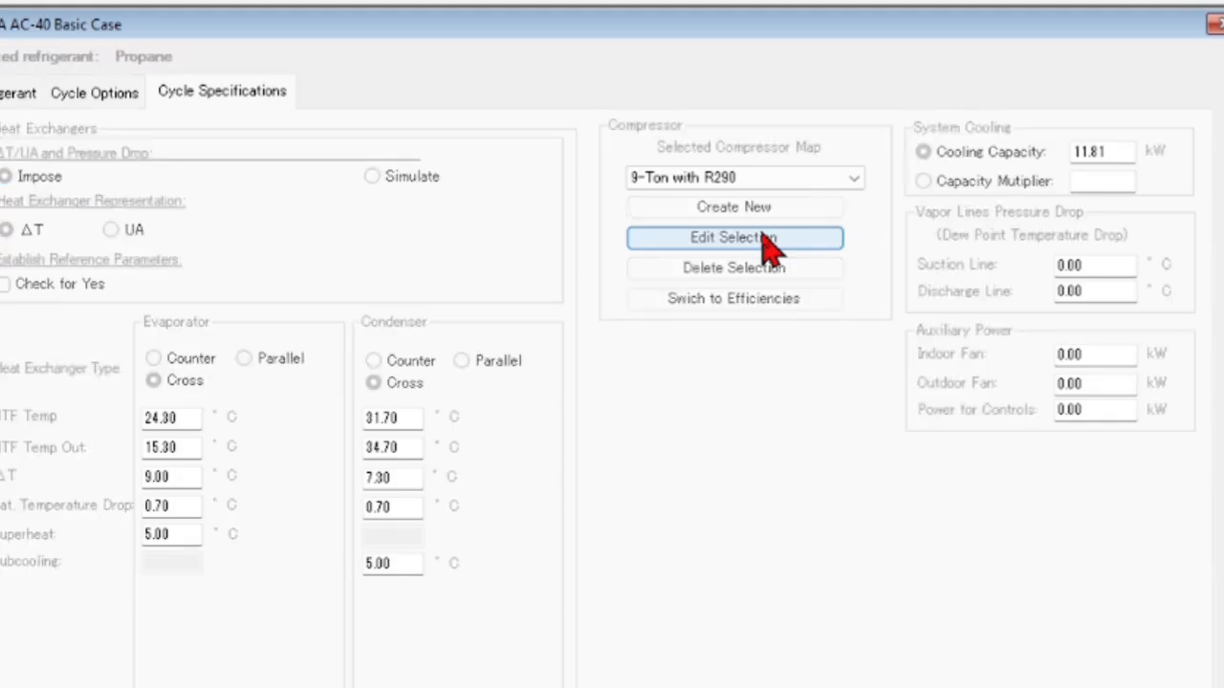
Open the 9-Ton with R290 compressor data, try the Pressure-based and CAN/ANSI/AHRI Standard 540 map types, and close it without saving.
left_click(765, 239)
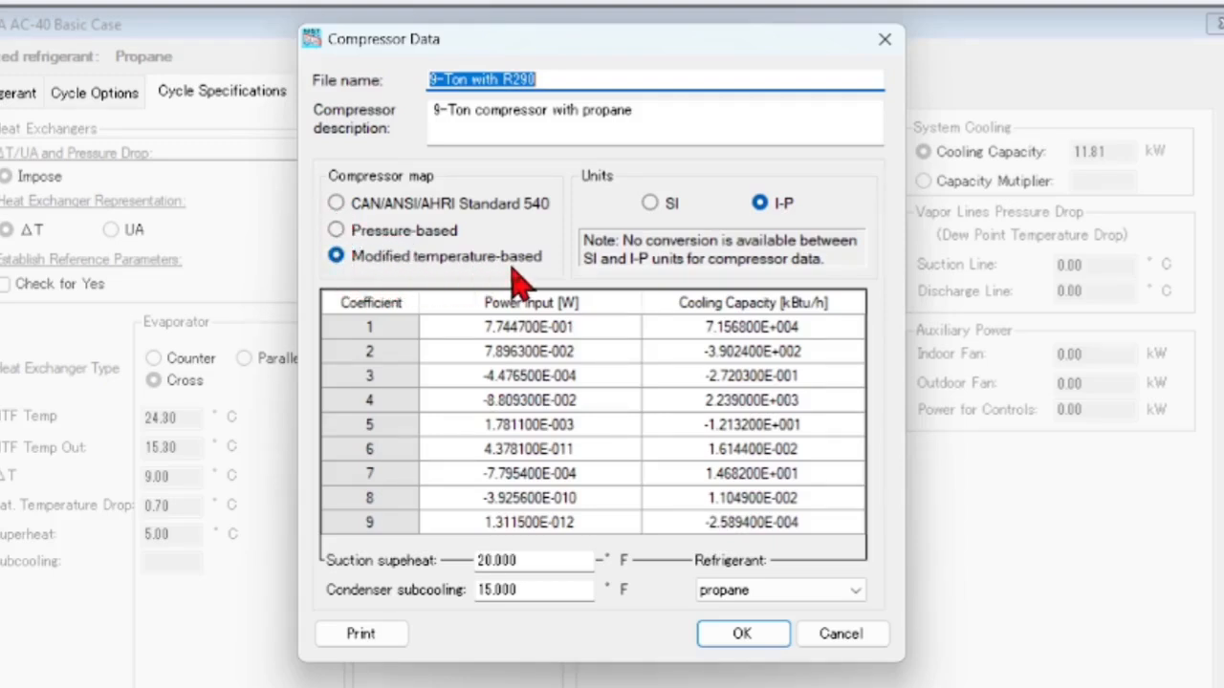
left_click(337, 232)
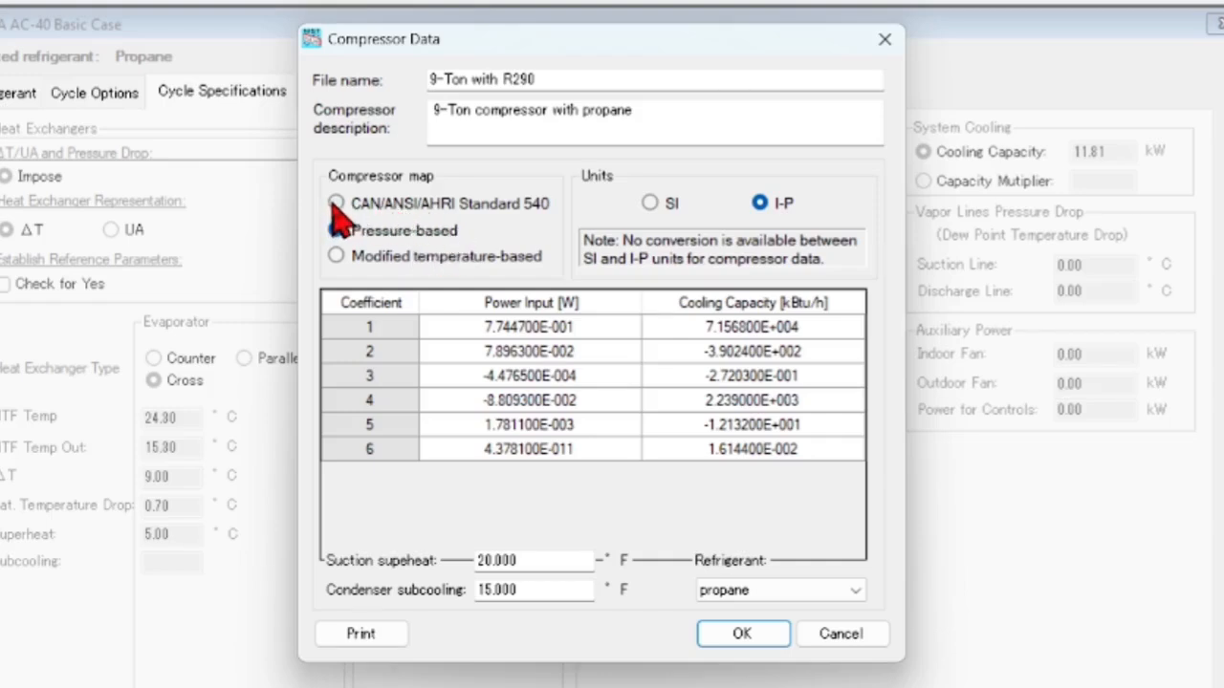
left_click(335, 203)
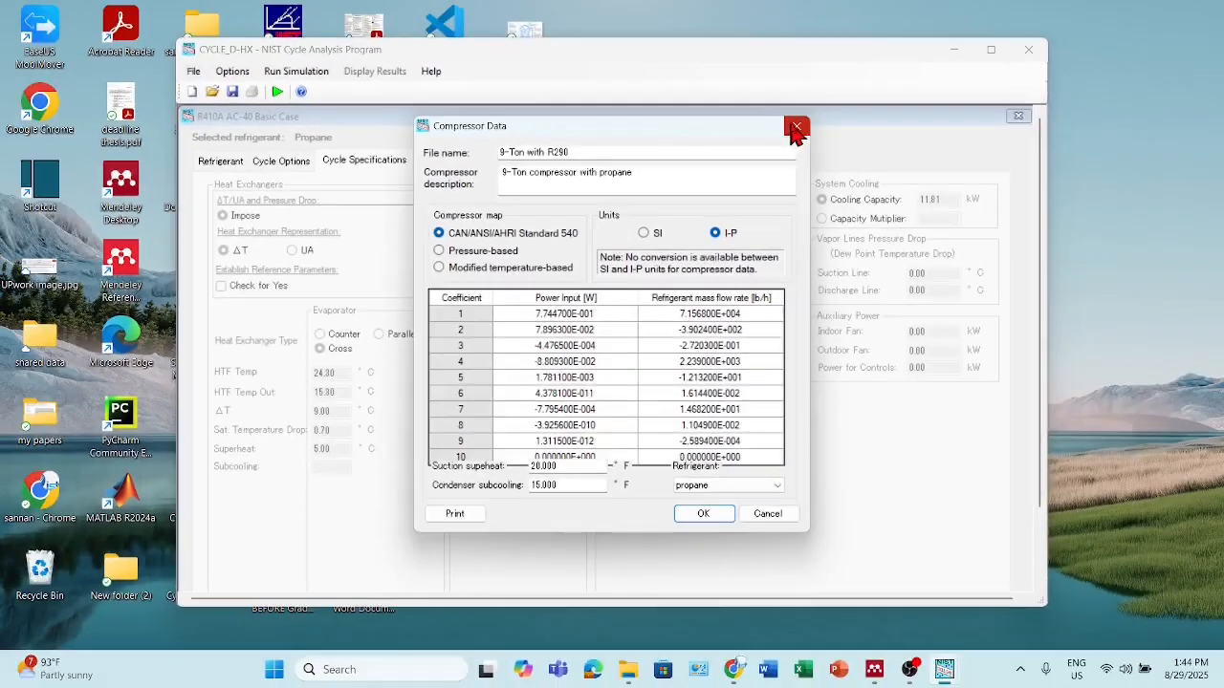
left_click(884, 39)
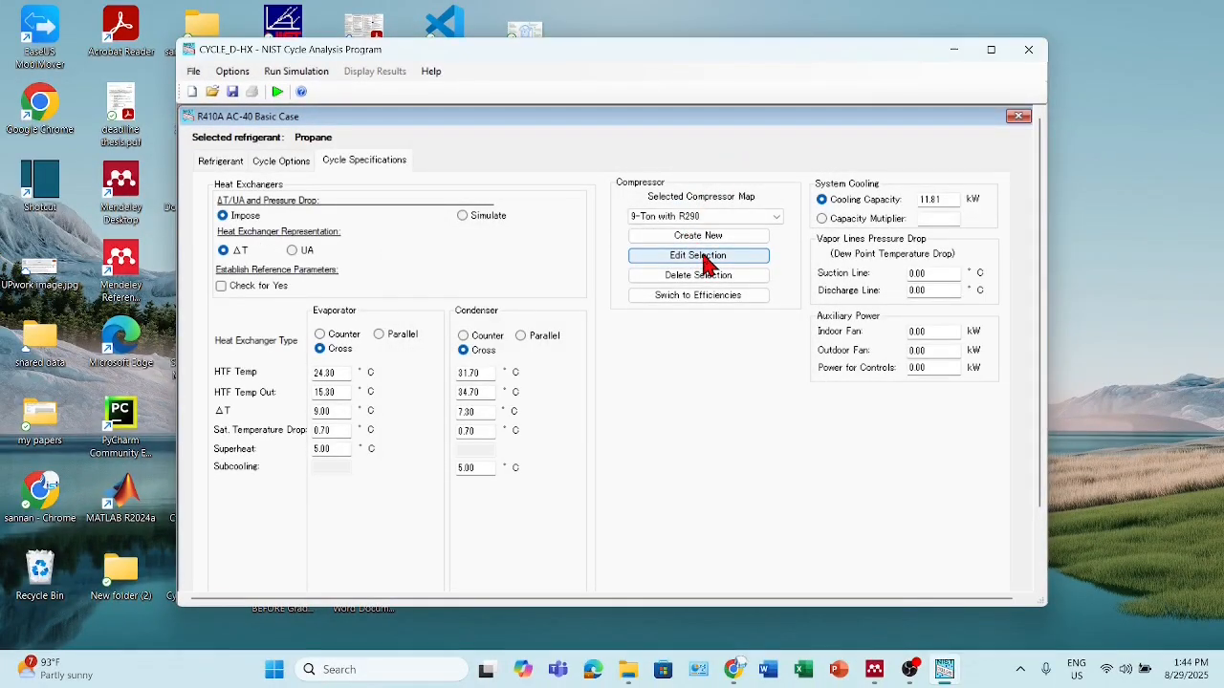
Clear the map selection and try creating a compressor map with file name R134a, description "10kw scrocll" and refrigerant R134a, and cancel it.
left_click(777, 221)
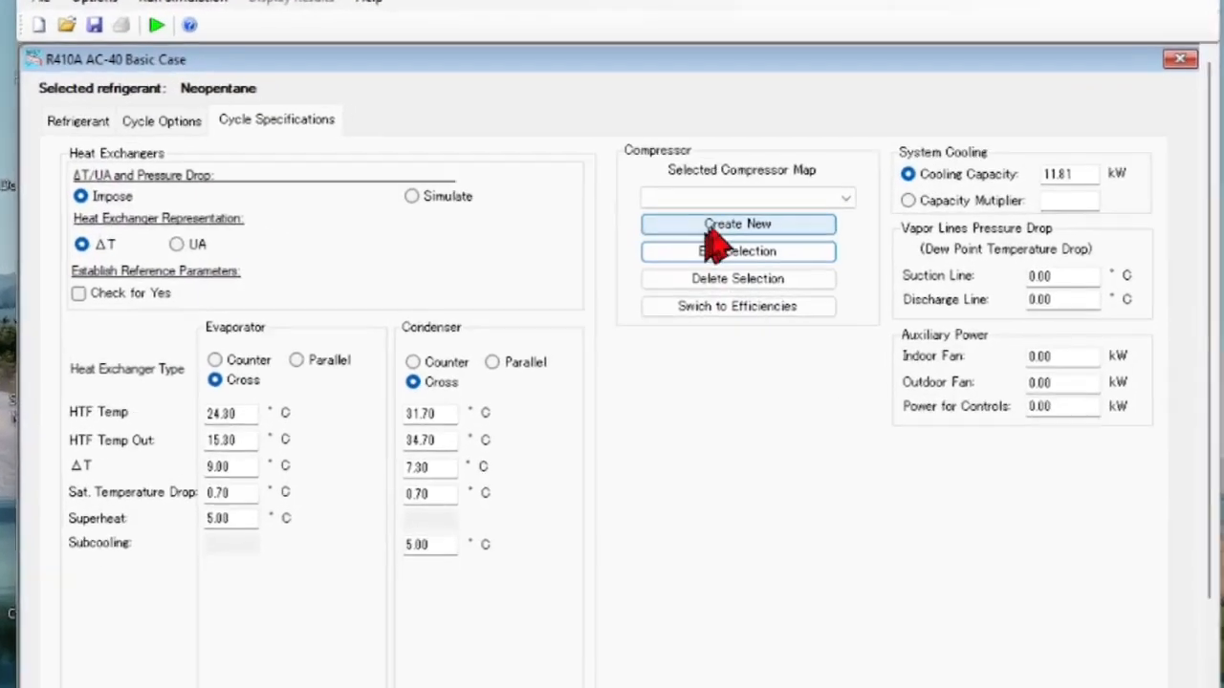
left_click(730, 218)
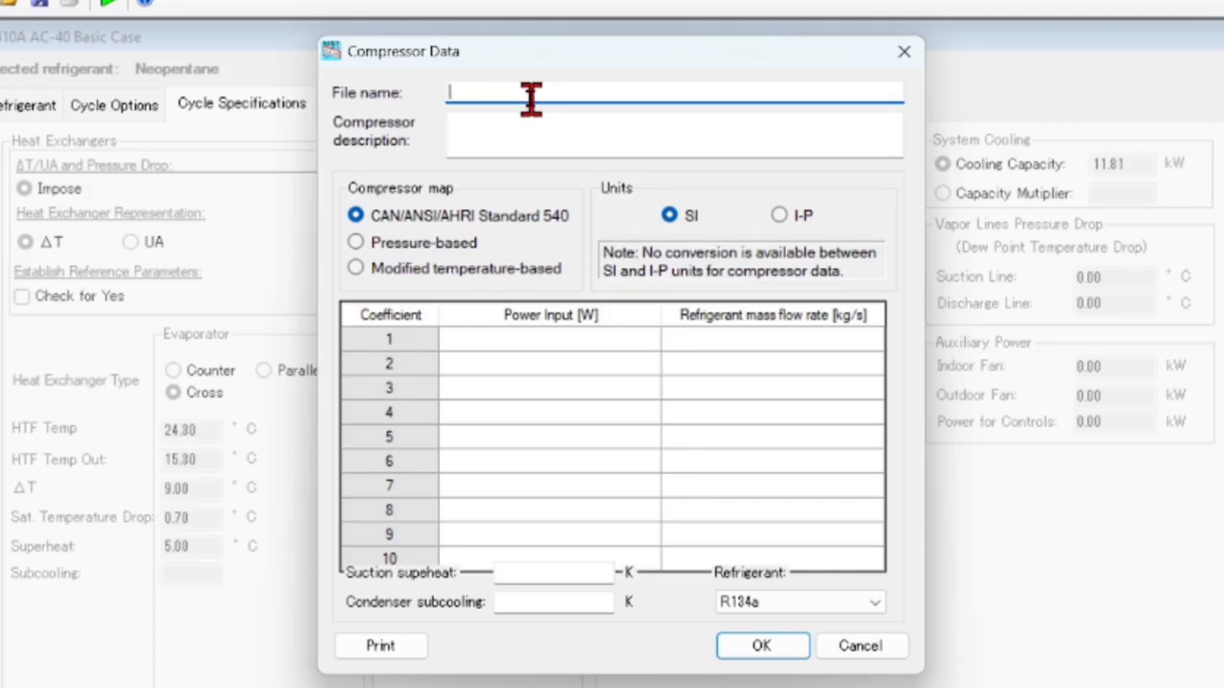
type("R134a")
left_click(528, 127)
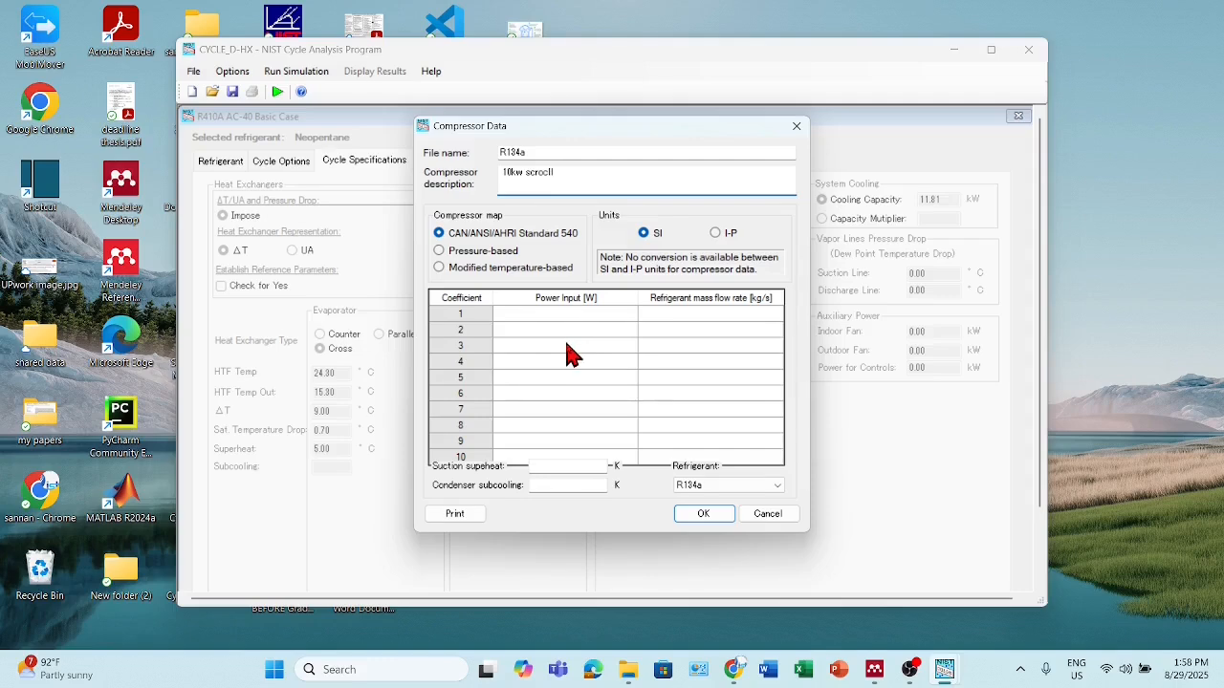
left_click(539, 466)
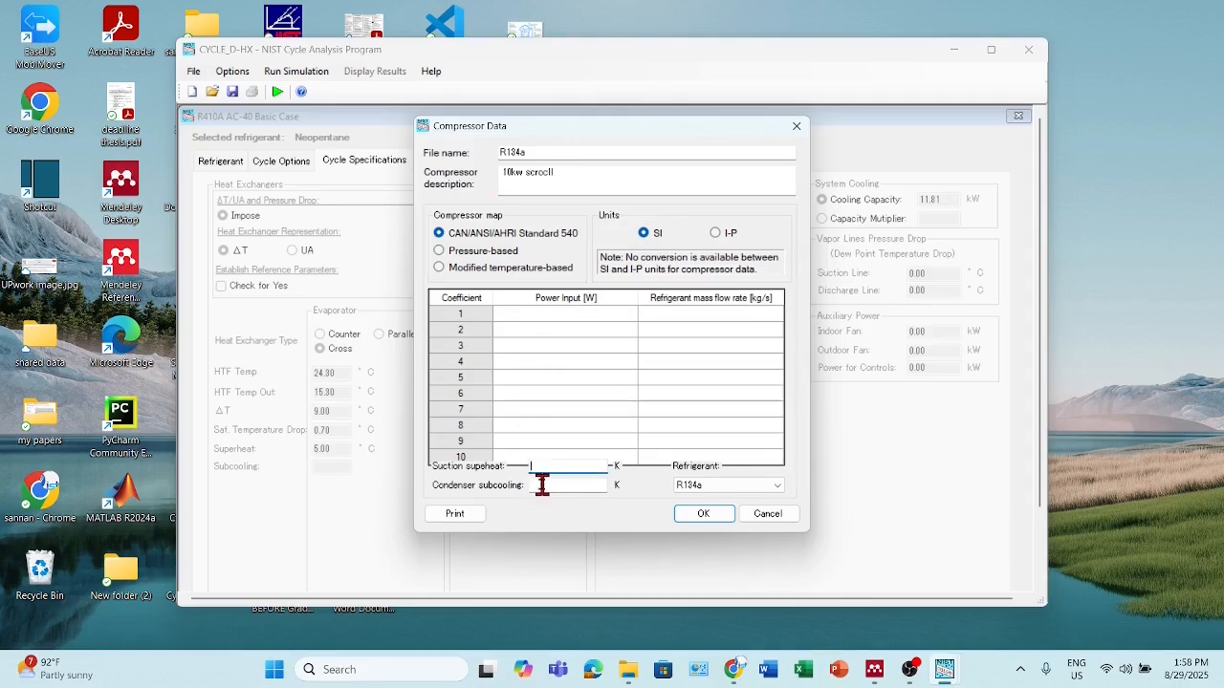
left_click(778, 486)
left_click(775, 488)
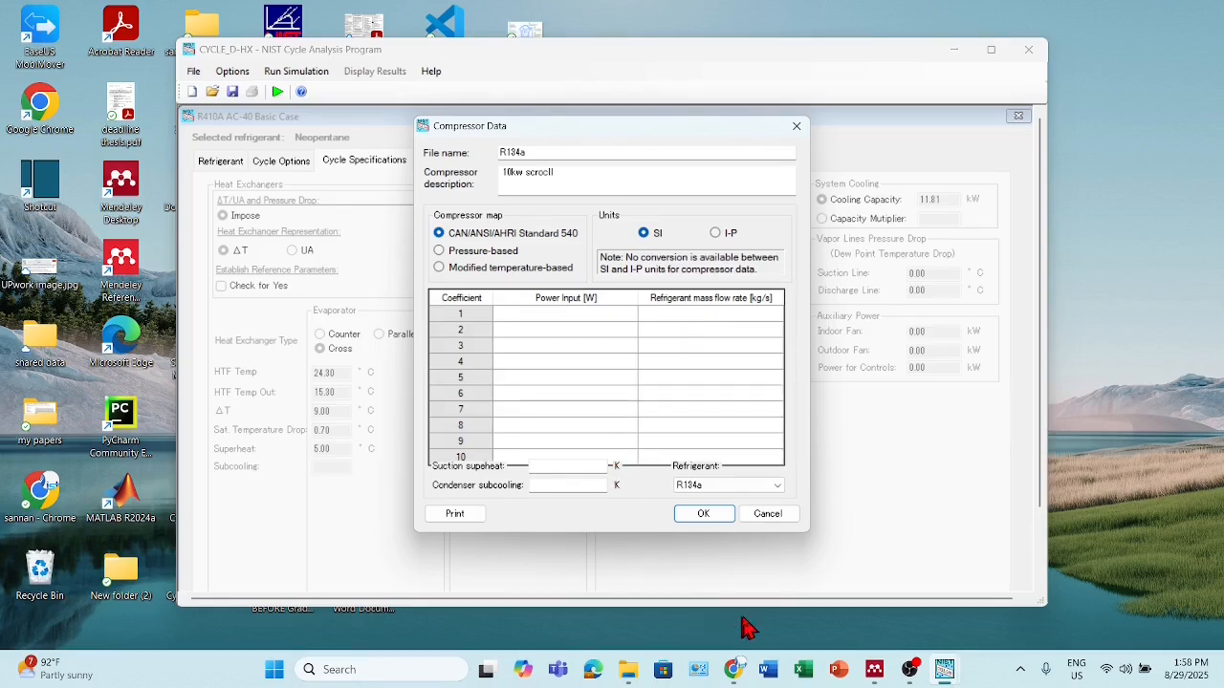
left_click(732, 670)
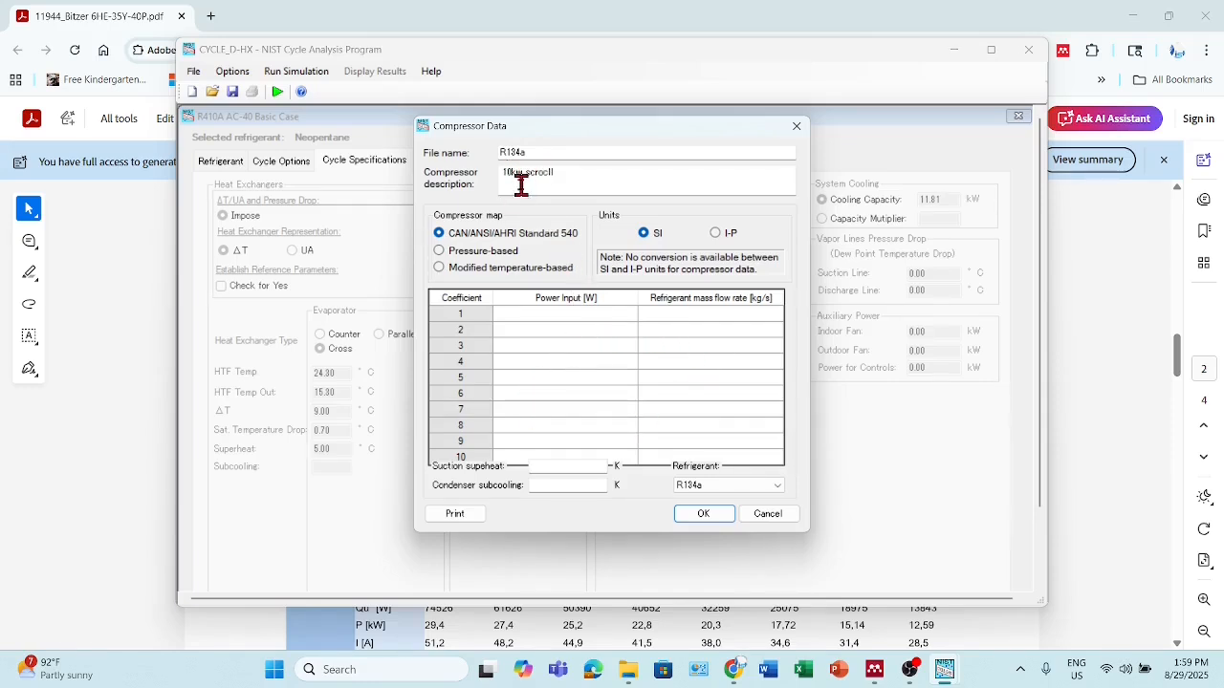
left_click(768, 515)
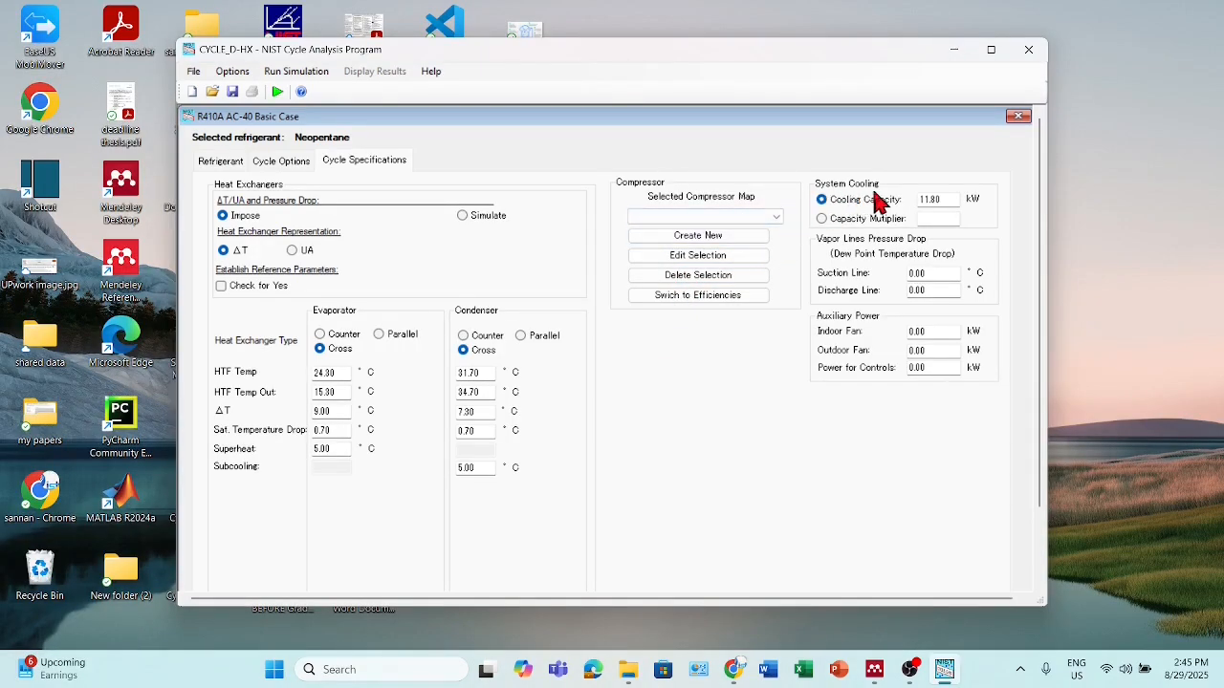
Review the system cooling capacity value and set the compressor map to R410A Scroll-1A_8.8 kW.
double_click(941, 199)
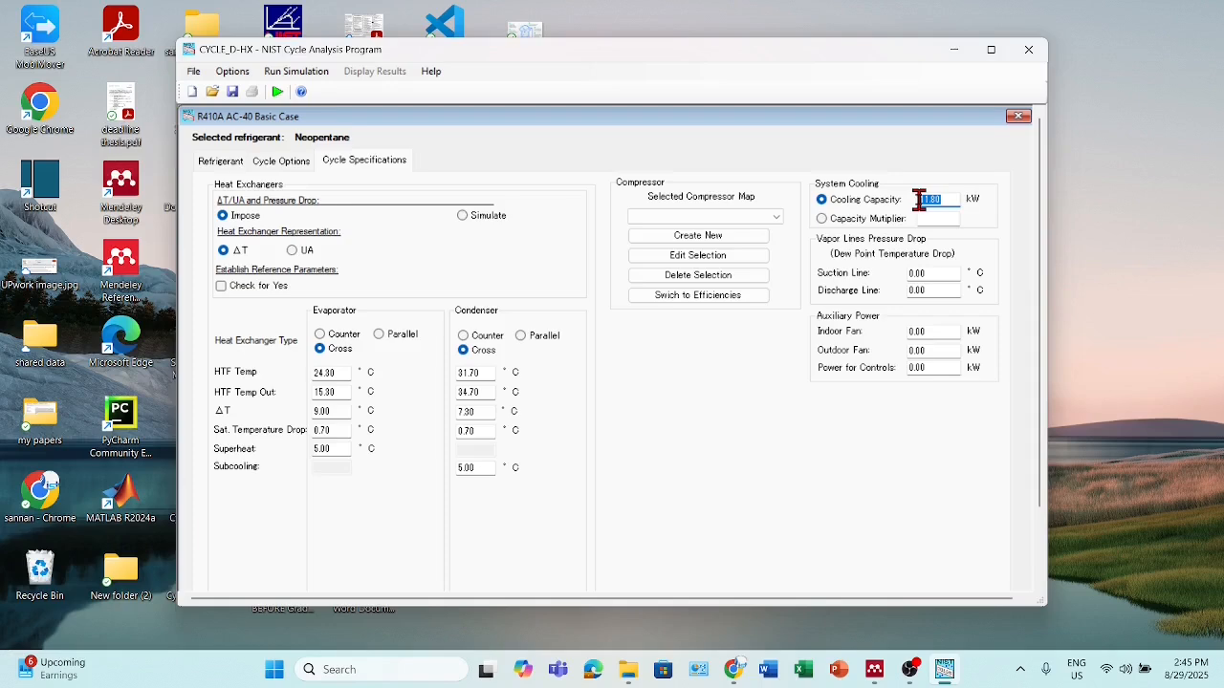
left_click(947, 199)
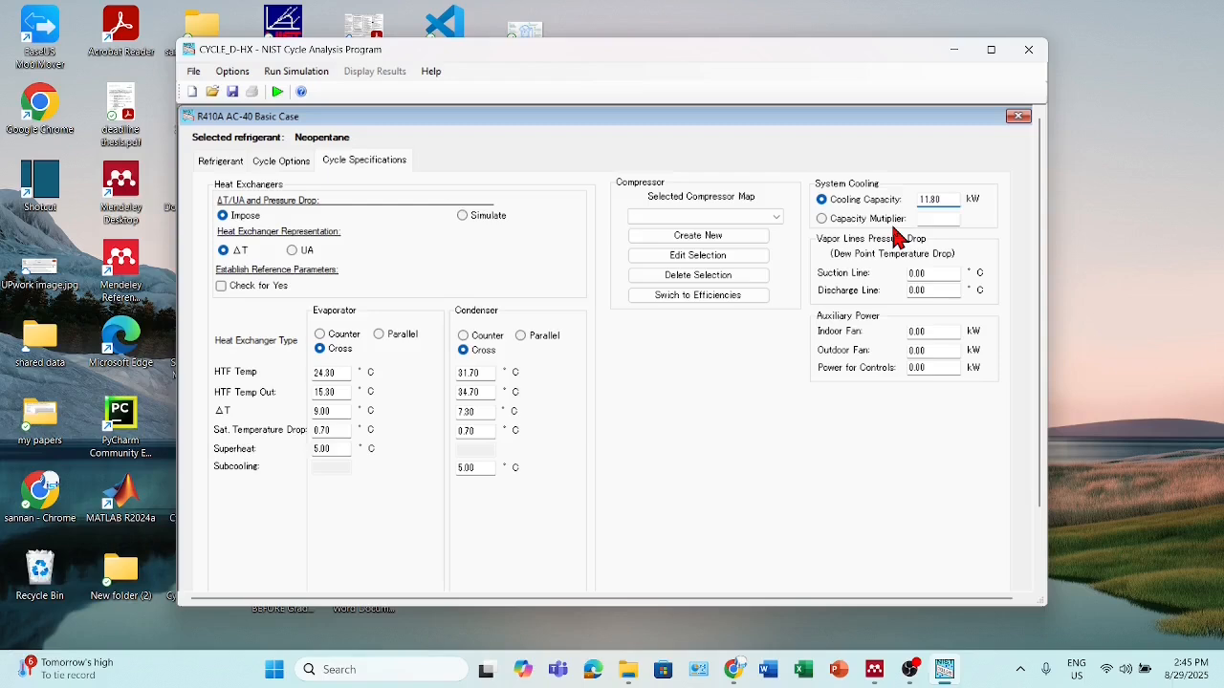
left_click(772, 218)
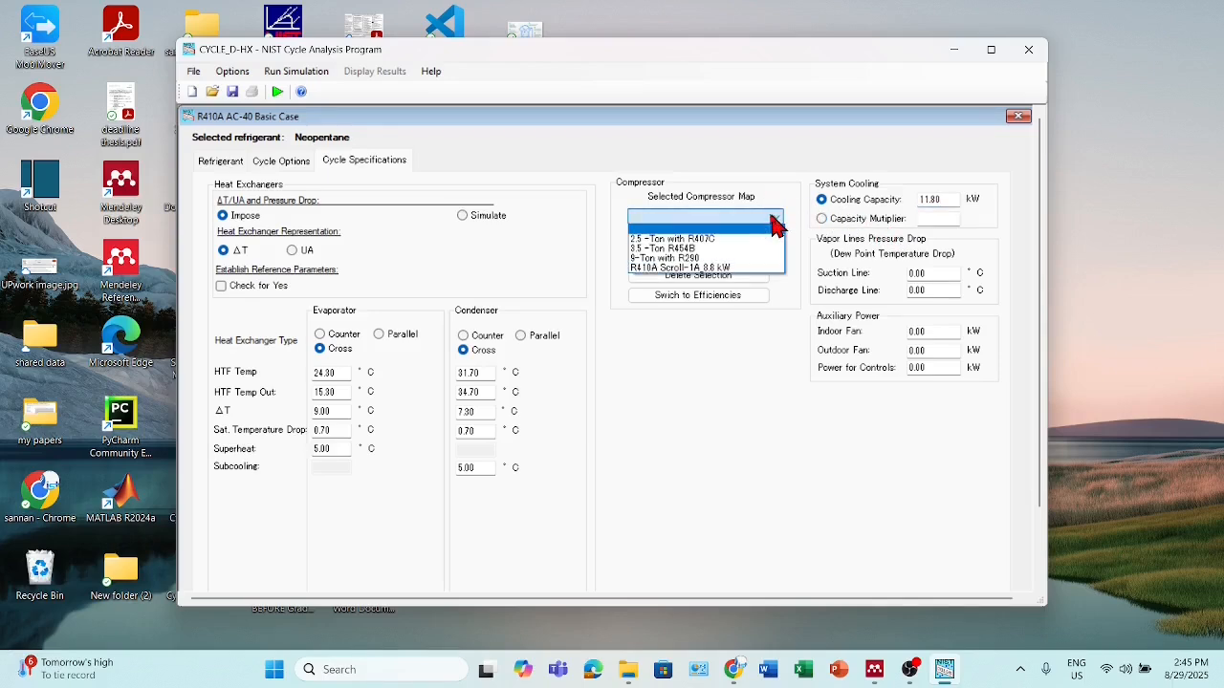
left_click(673, 268)
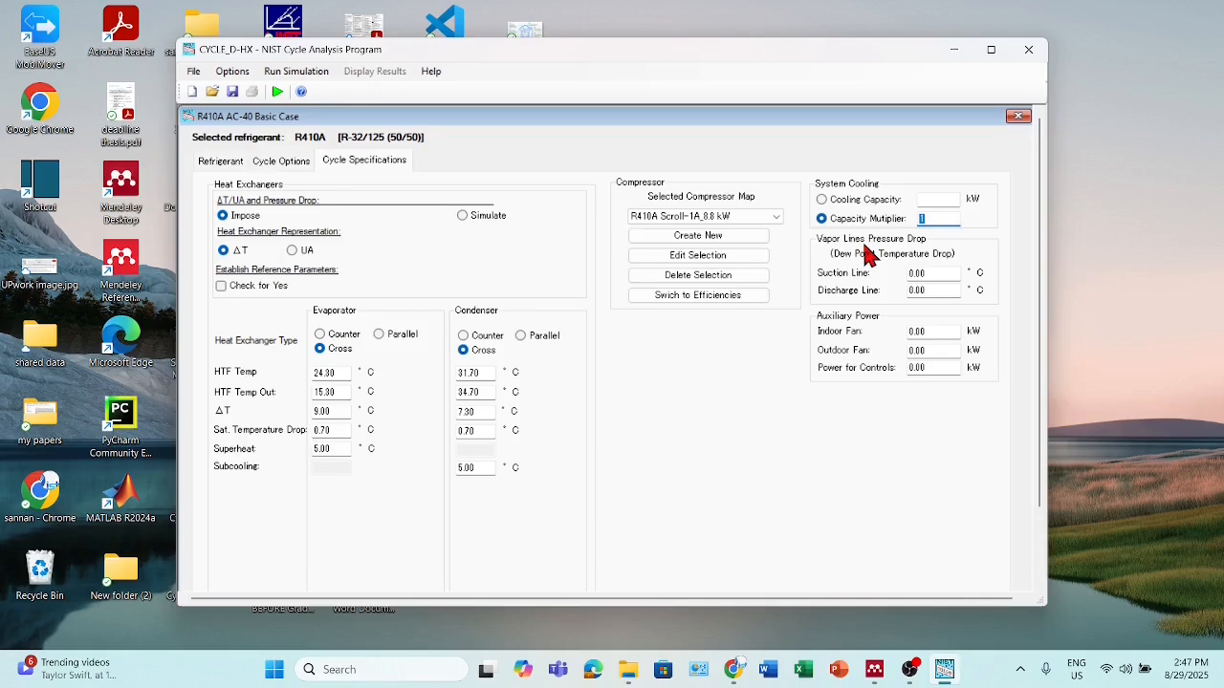
Try a capacity multiplier of 2, and return system cooling to a cooling capacity of 11.80 kW.
type("2")
left_click(822, 200)
type("11")
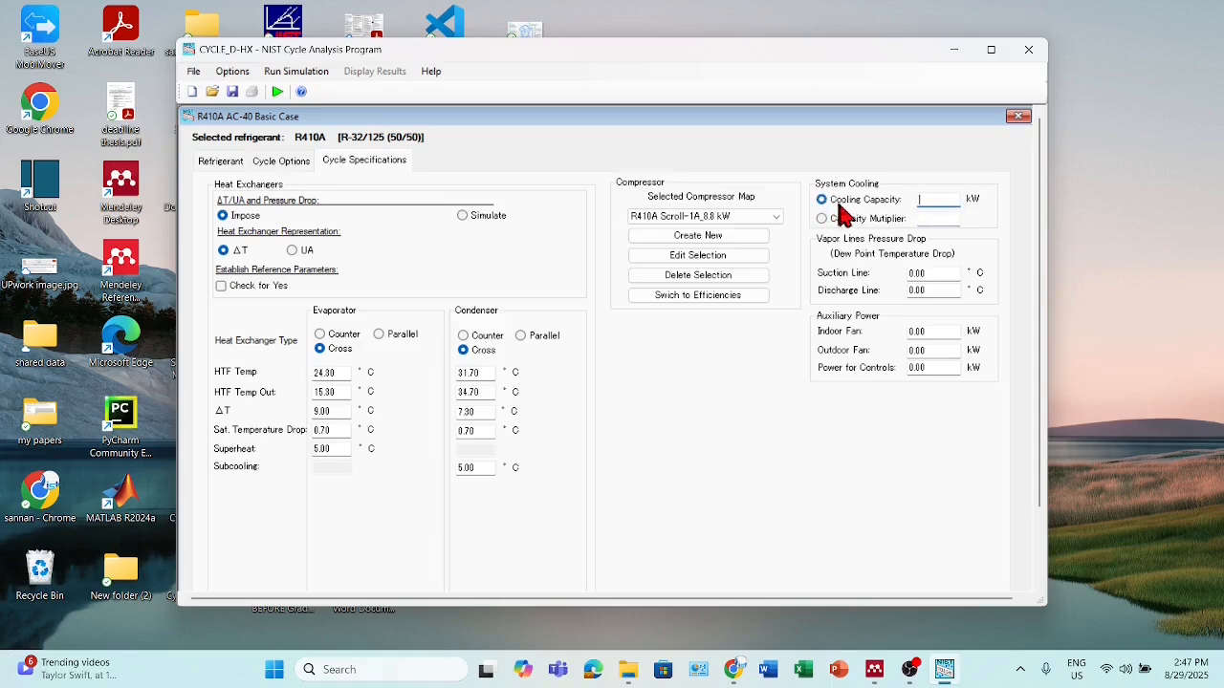
type(".80")
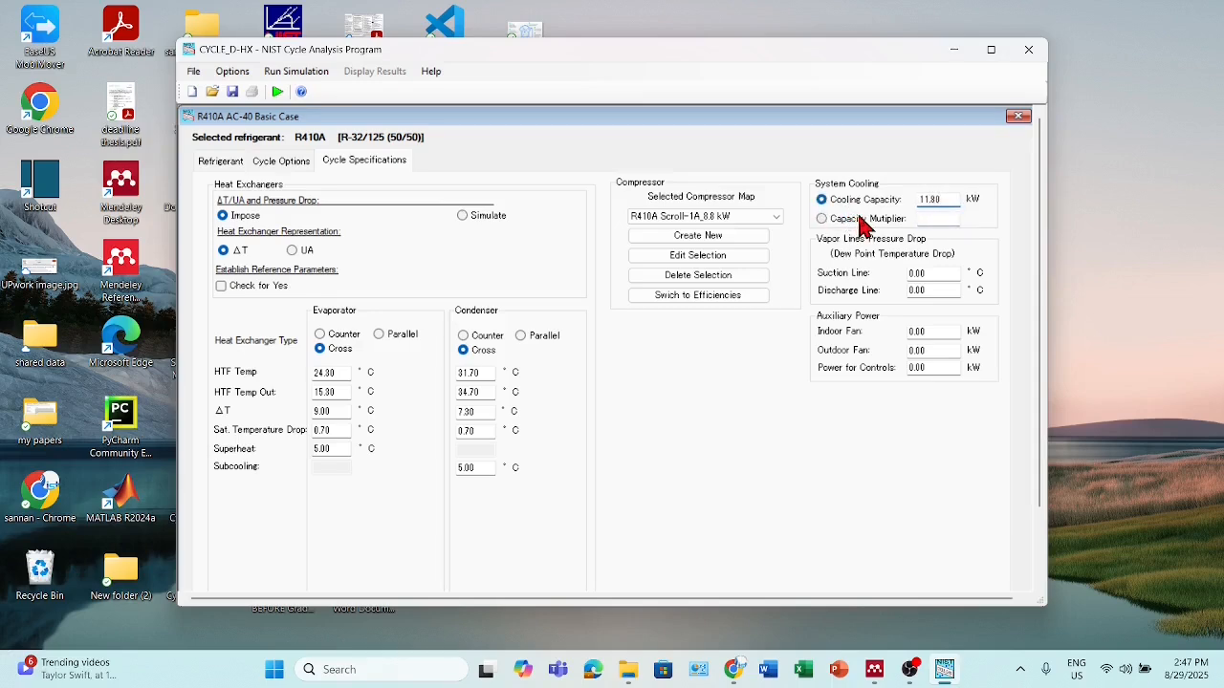
Keep R410A Scroll-1A_8.8 kW as the compressor map and enable establishing reference parameters for the heat exchangers.
left_click(766, 216)
left_click(765, 217)
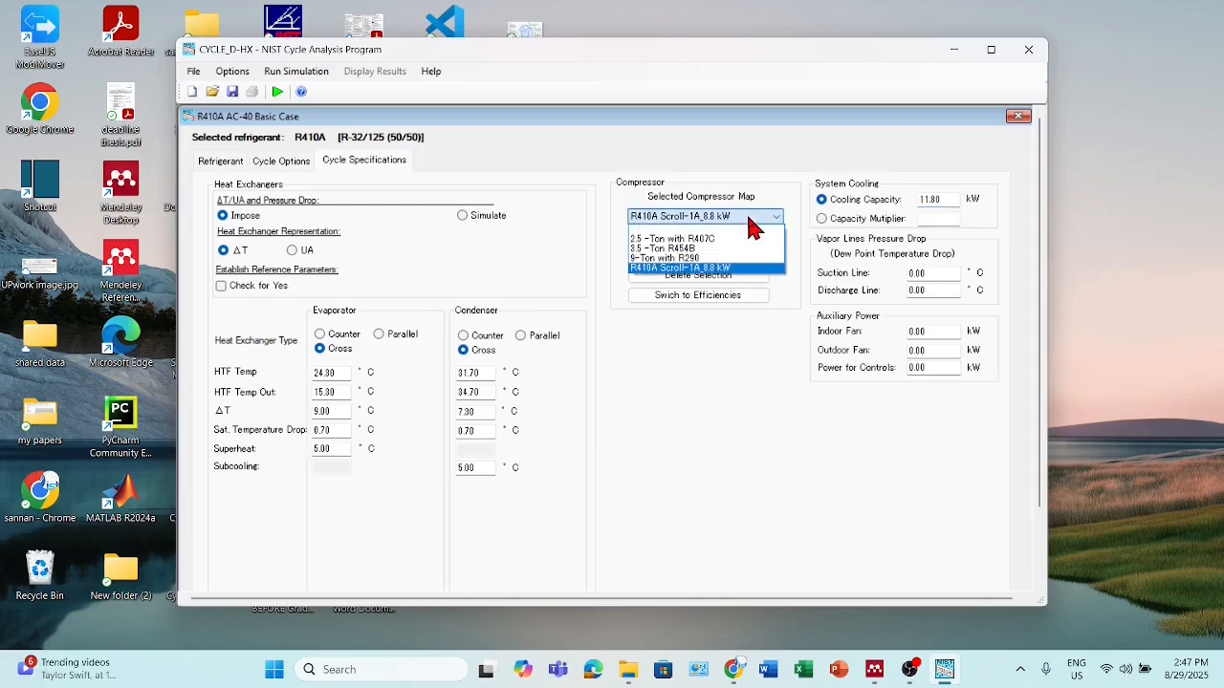
left_click(660, 269)
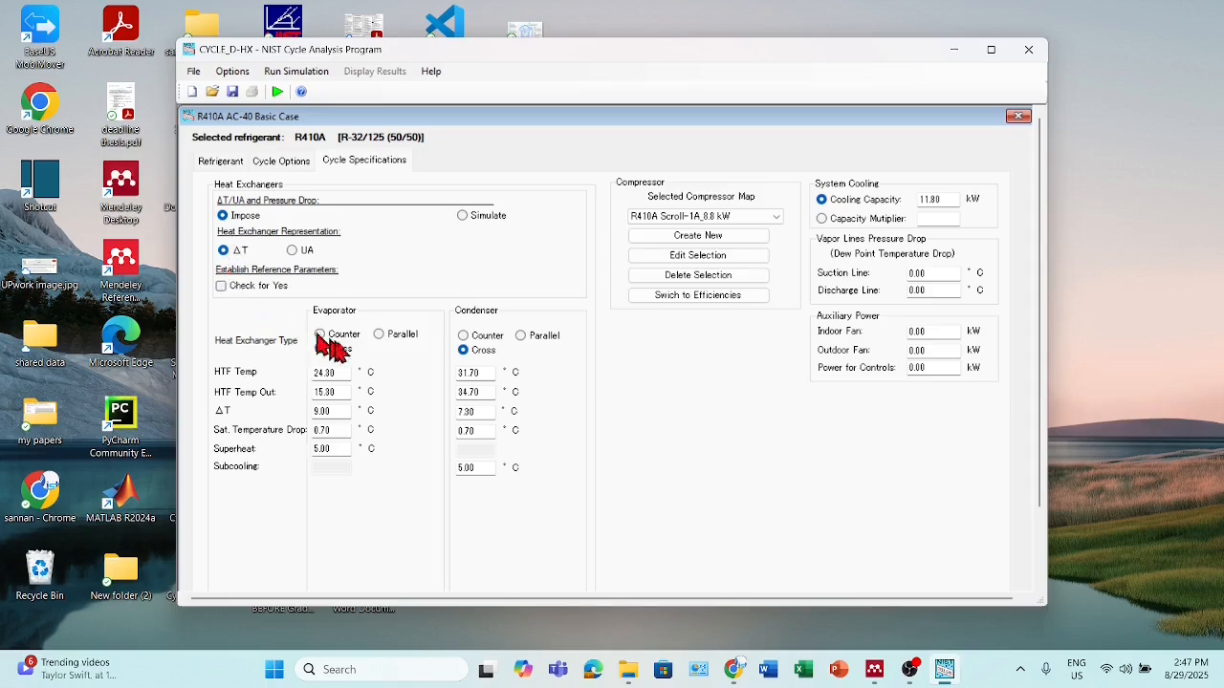
left_click(222, 288)
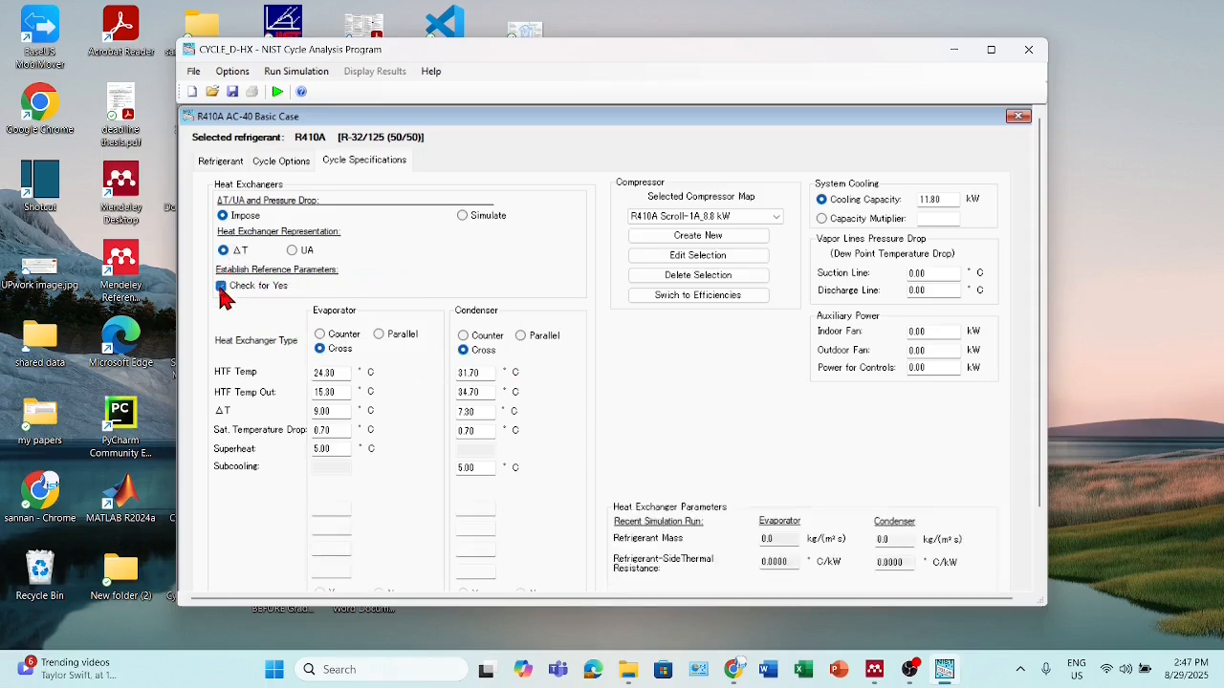
Run the cycle simulation with imposed ΔT and pressure drop, and review and close its summary results.
left_click(991, 48)
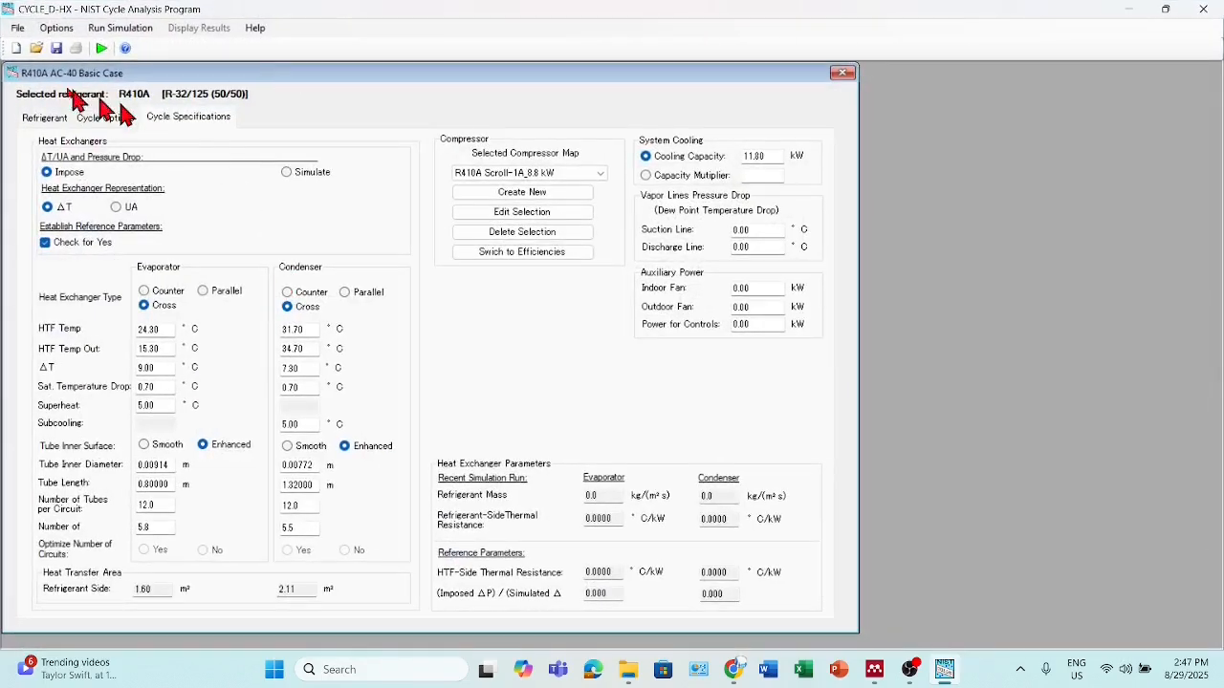
left_click(101, 48)
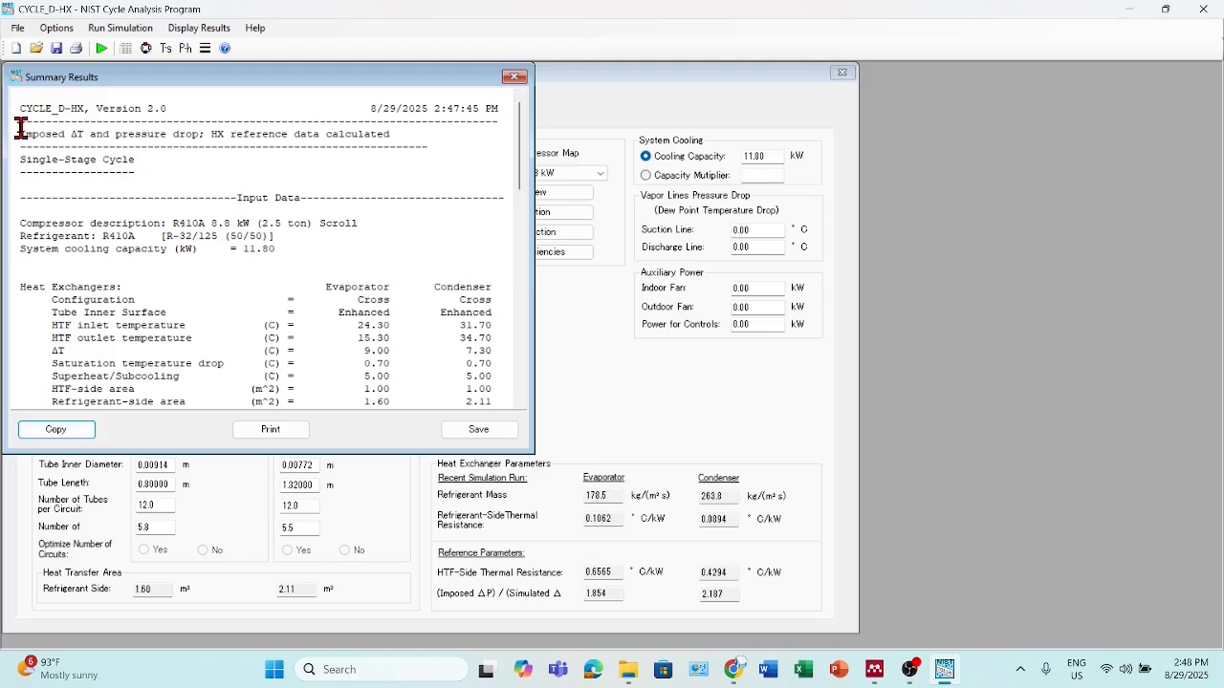
left_click_drag(20, 134, 279, 138)
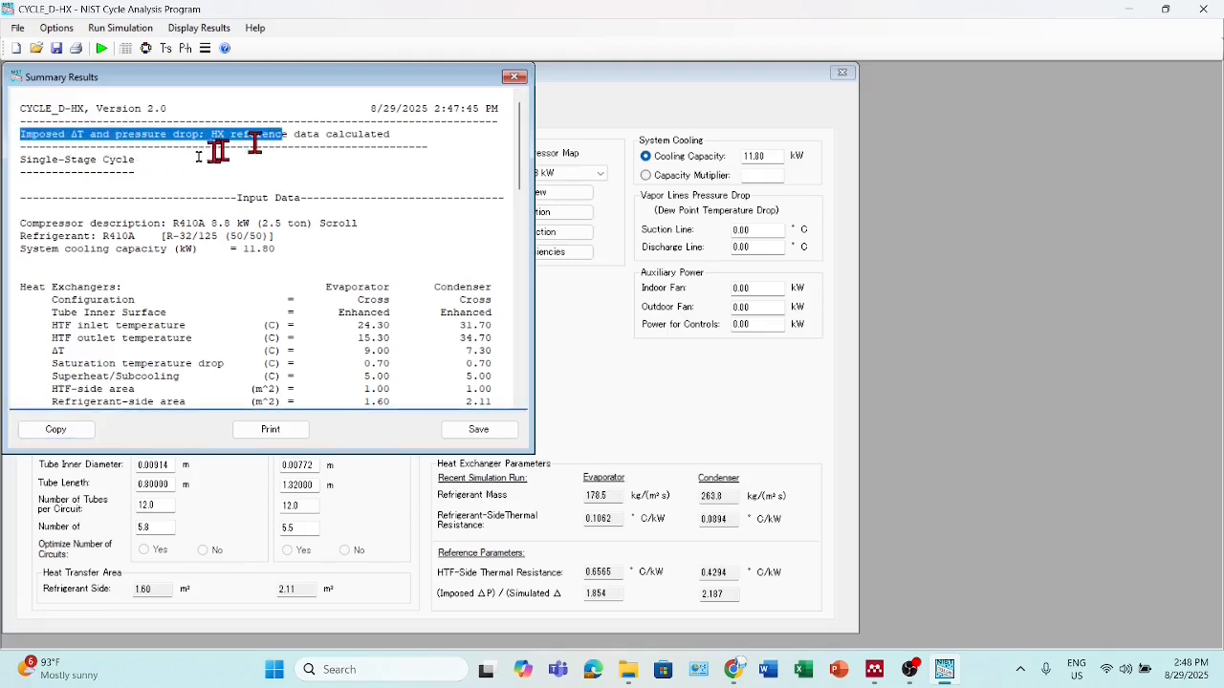
scroll(183, 198, "down", 4)
scroll(183, 198, "down", 8)
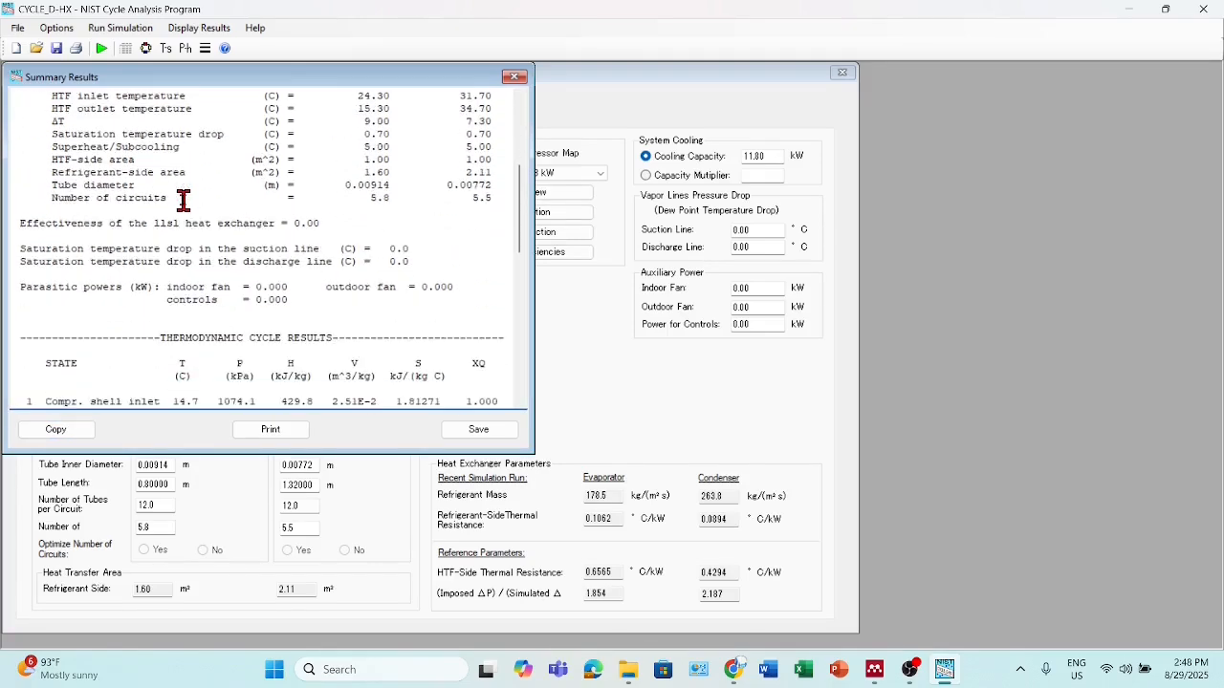
scroll(182, 197, "down", 7)
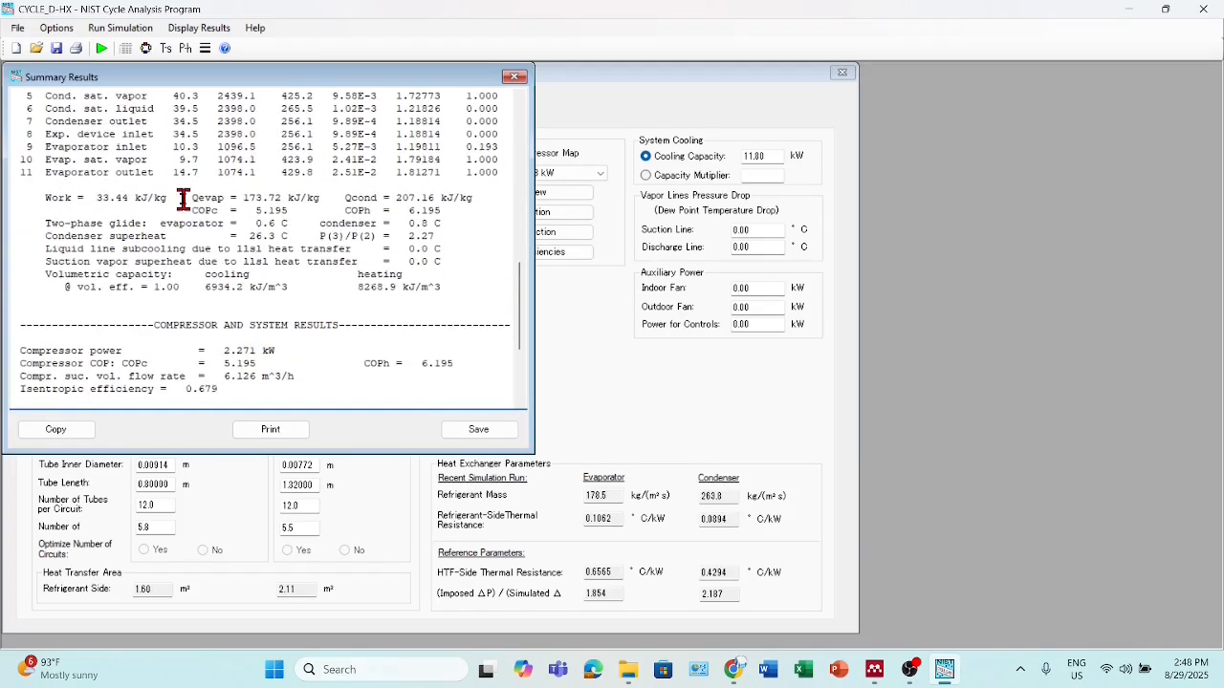
left_click(513, 74)
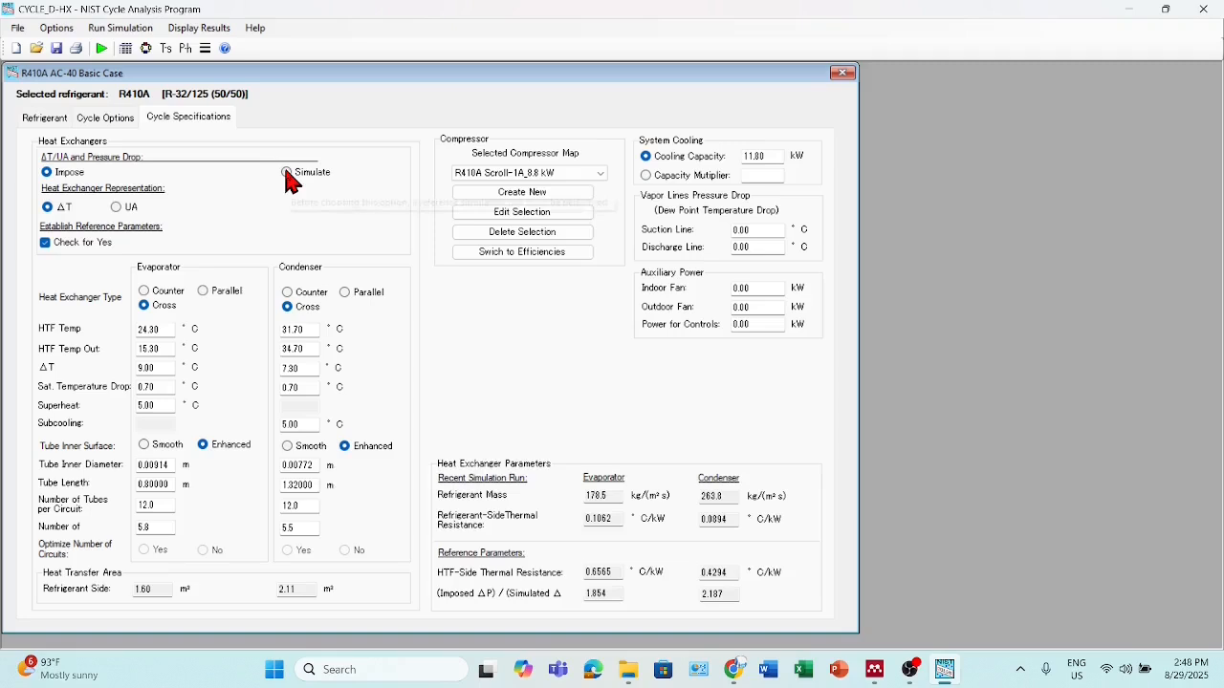
Set the heat exchangers' ΔT/UA and pressure drop to Simulate, run the simulation and check the compressor and cooling capacity input data.
left_click(287, 173)
left_click(100, 48)
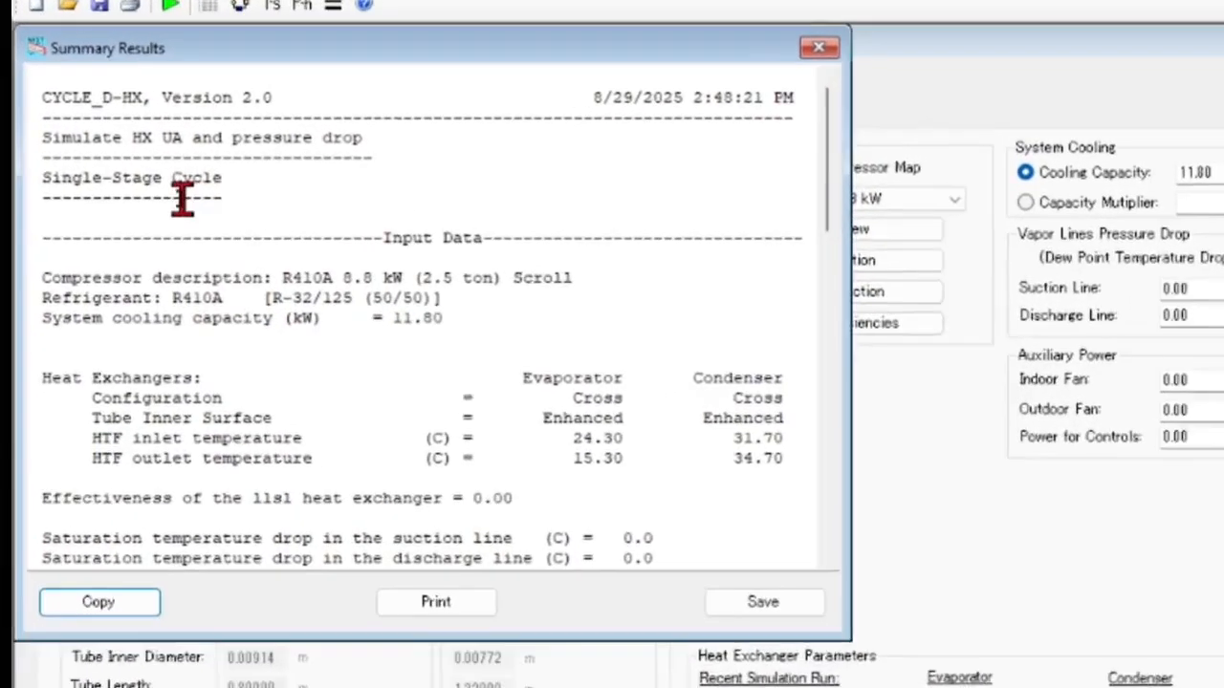
scroll(216, 256, "down", 1)
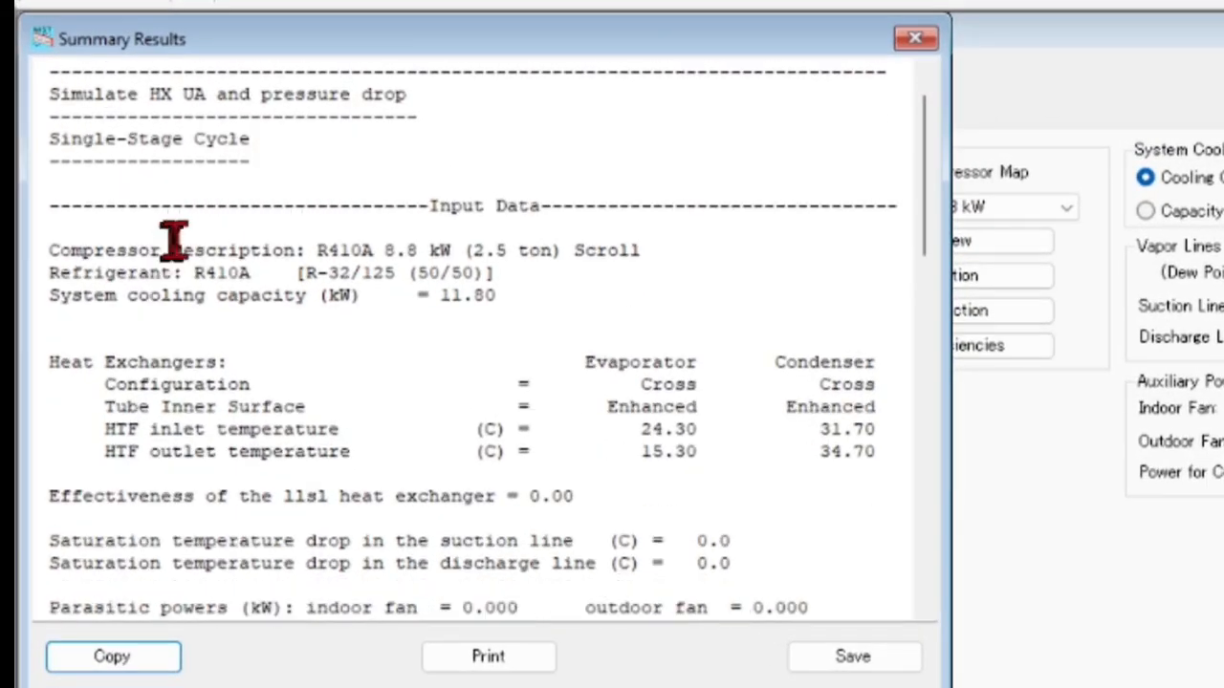
left_click_drag(58, 251, 628, 254)
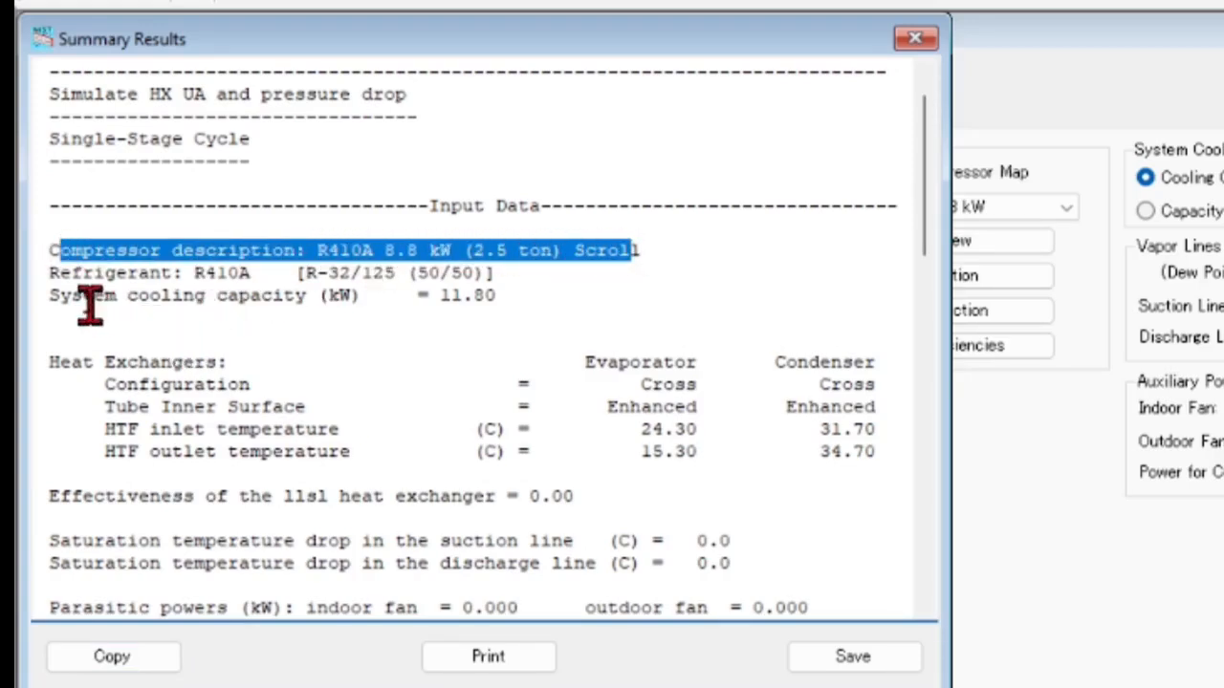
left_click_drag(84, 295, 511, 297)
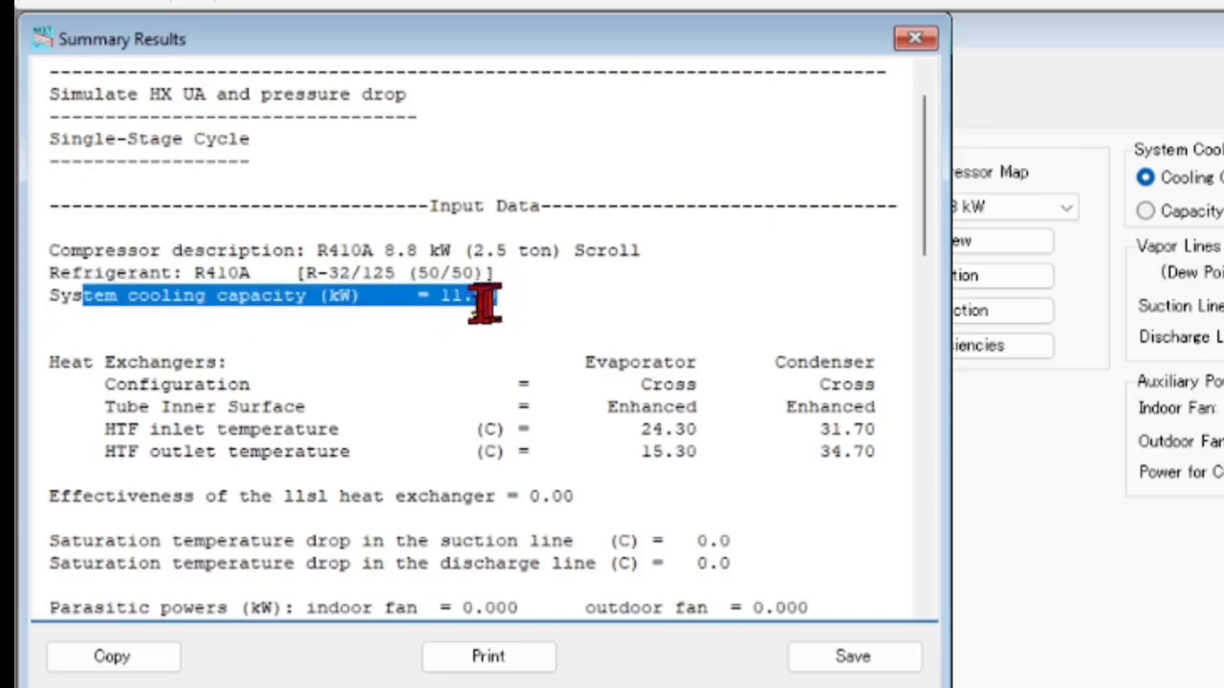
Examine the state points in the thermodynamic cycle results of the summary.
scroll(451, 322, "down", 5)
scroll(454, 321, "down", 1)
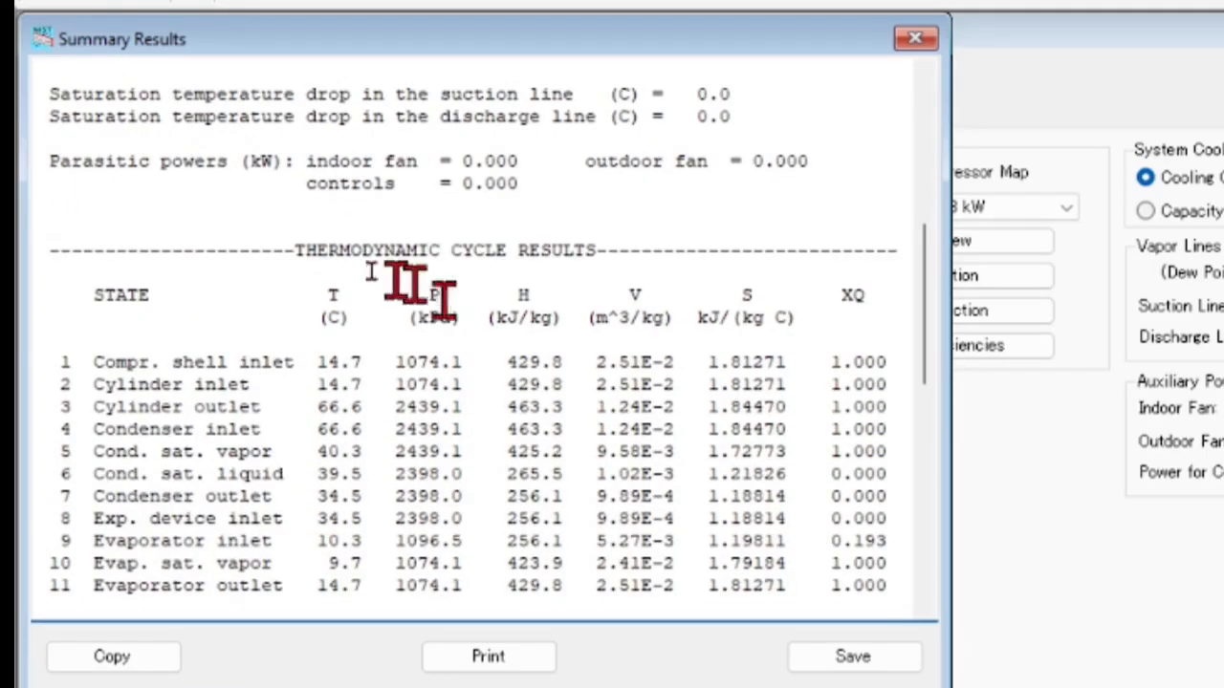
left_click_drag(300, 252, 560, 265)
scroll(437, 315, "down", 7)
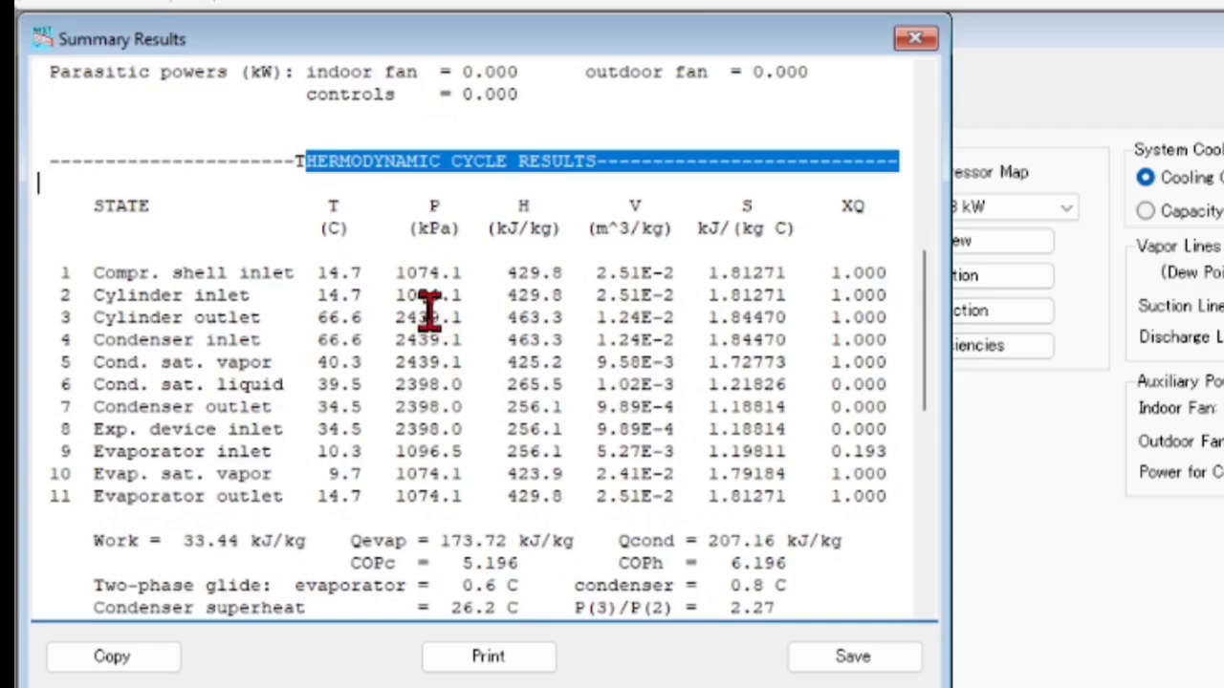
scroll(429, 311, "down", 2)
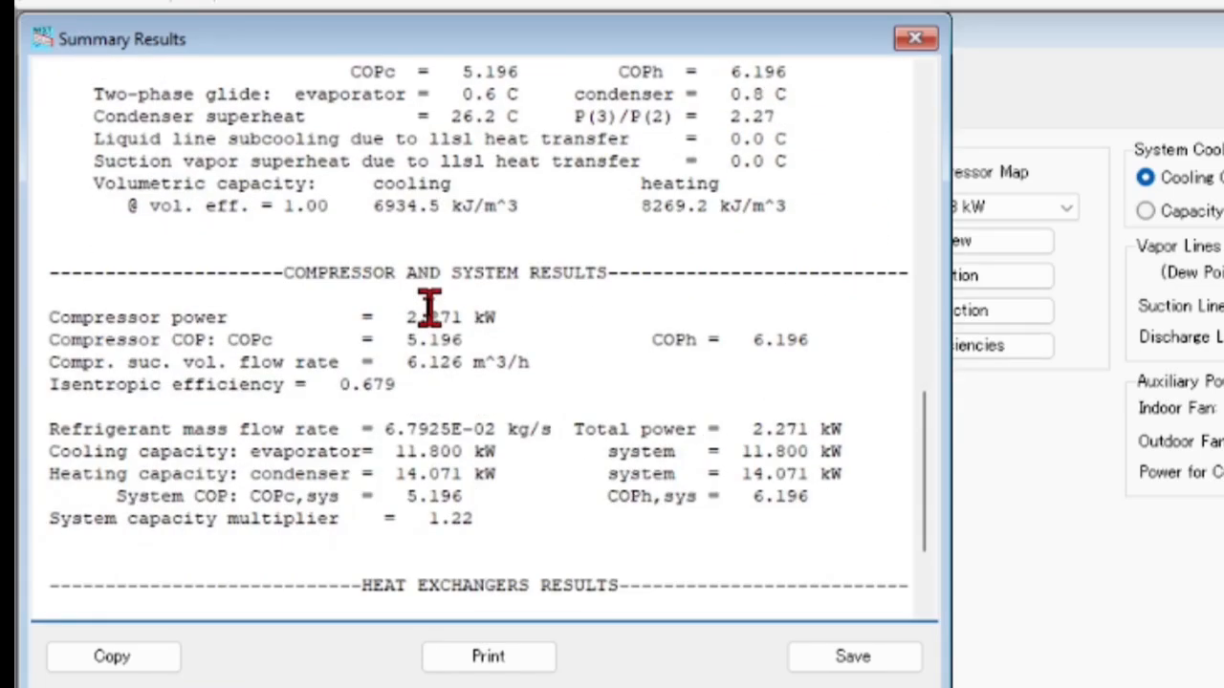
Check the compressor power, COP, suction volumetric flow rate and isentropic efficiency in the compressor and system results.
left_click_drag(294, 272, 596, 273)
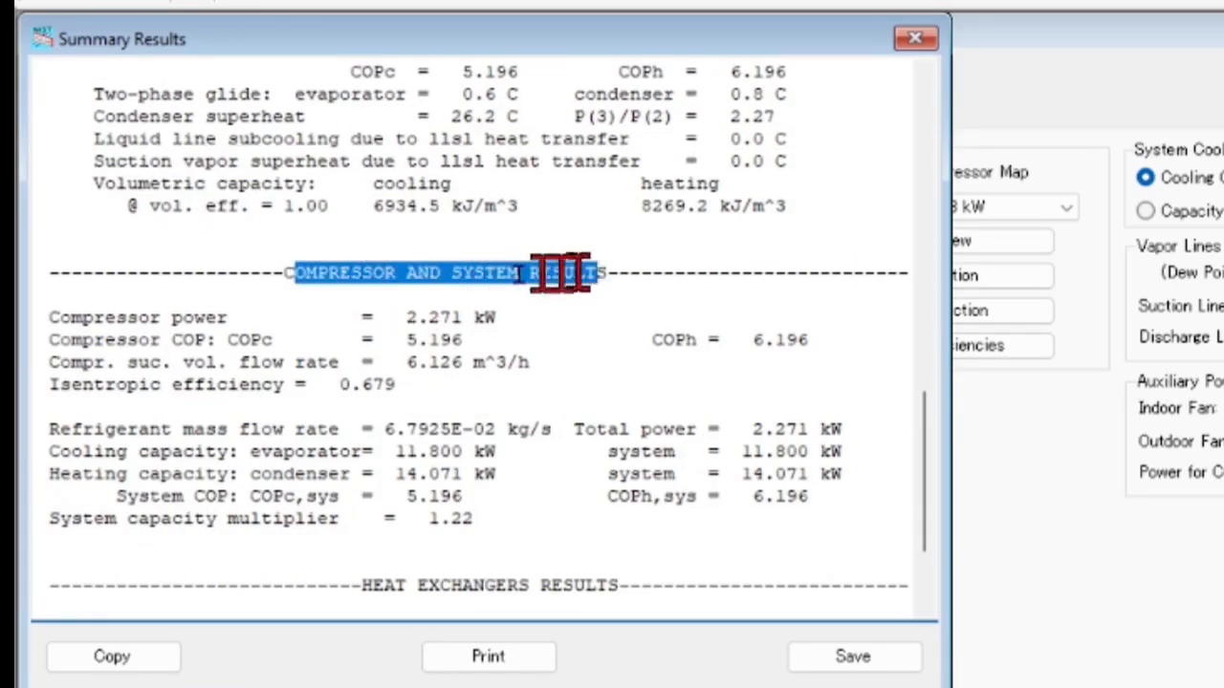
scroll(408, 291, "down", 1)
left_click_drag(61, 227, 637, 238)
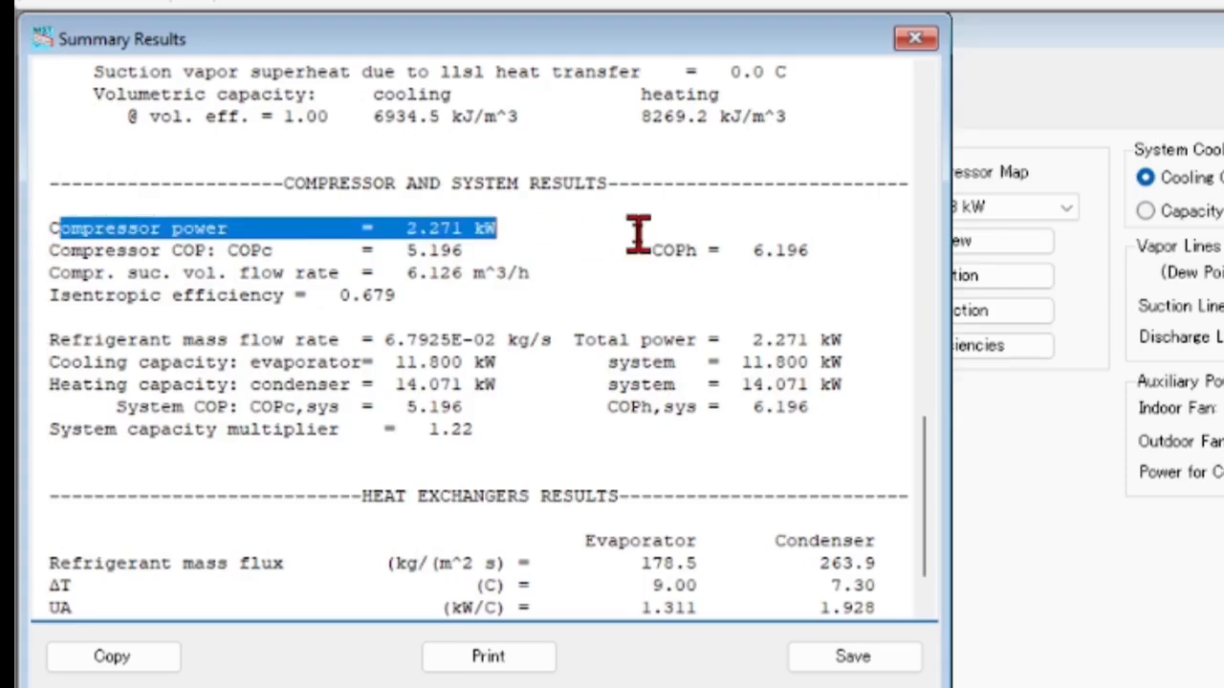
left_click_drag(237, 252, 811, 250)
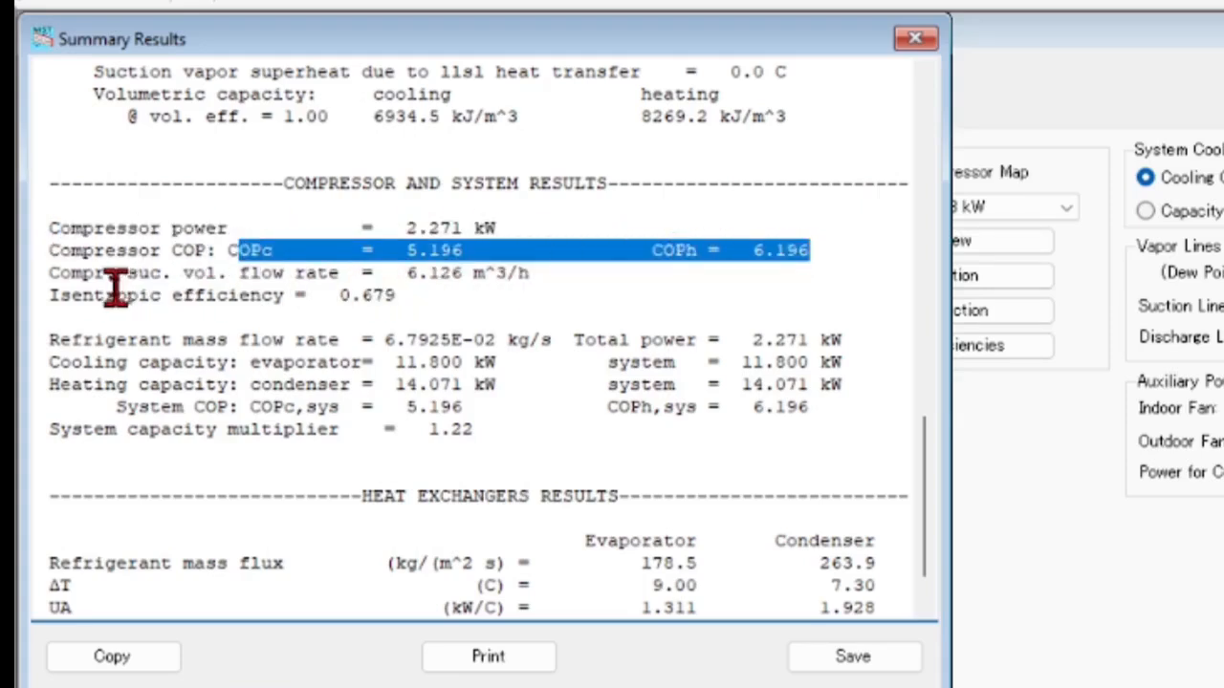
left_click_drag(409, 276, 546, 276)
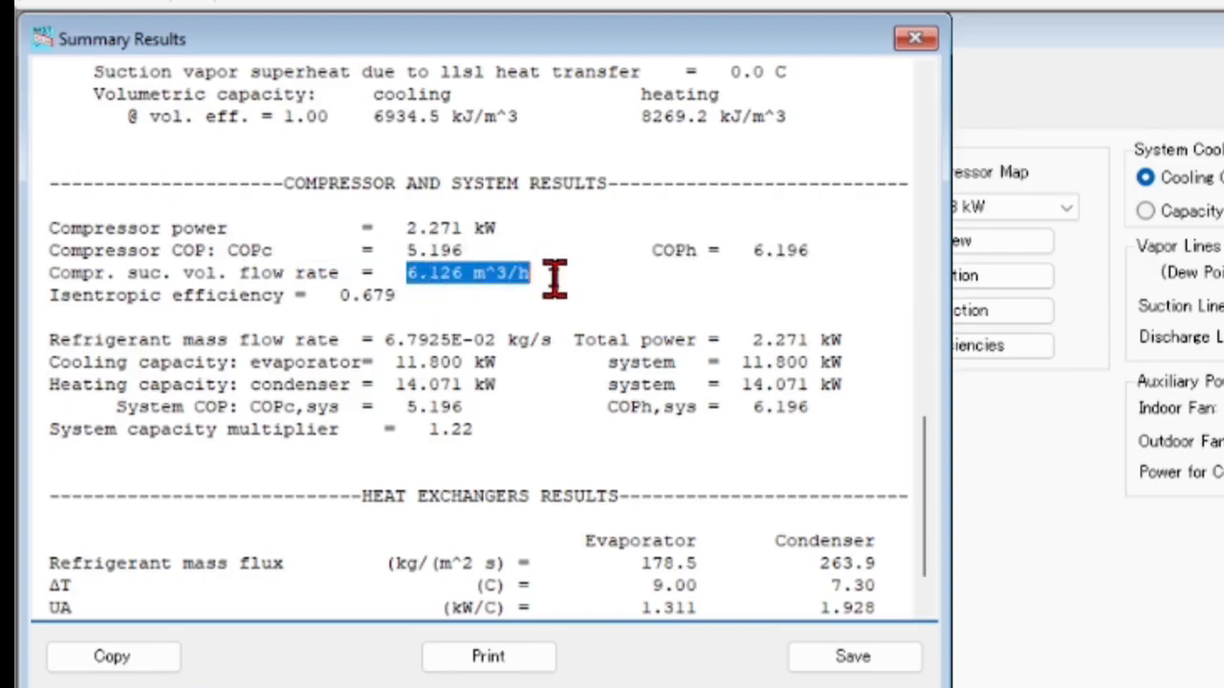
left_click_drag(337, 296, 411, 298)
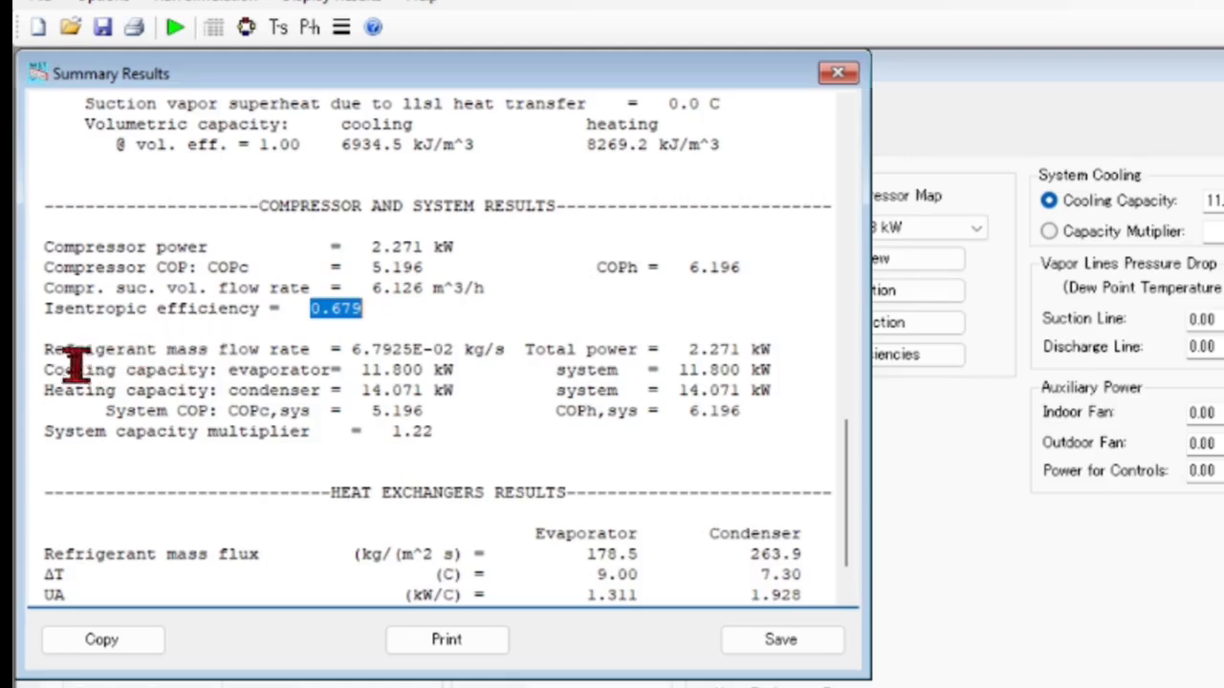
Check the refrigerant mass flow rate, evaporator cooling capacity, condenser heating capacity and system capacity multiplier in the summary.
left_click_drag(96, 346, 663, 341)
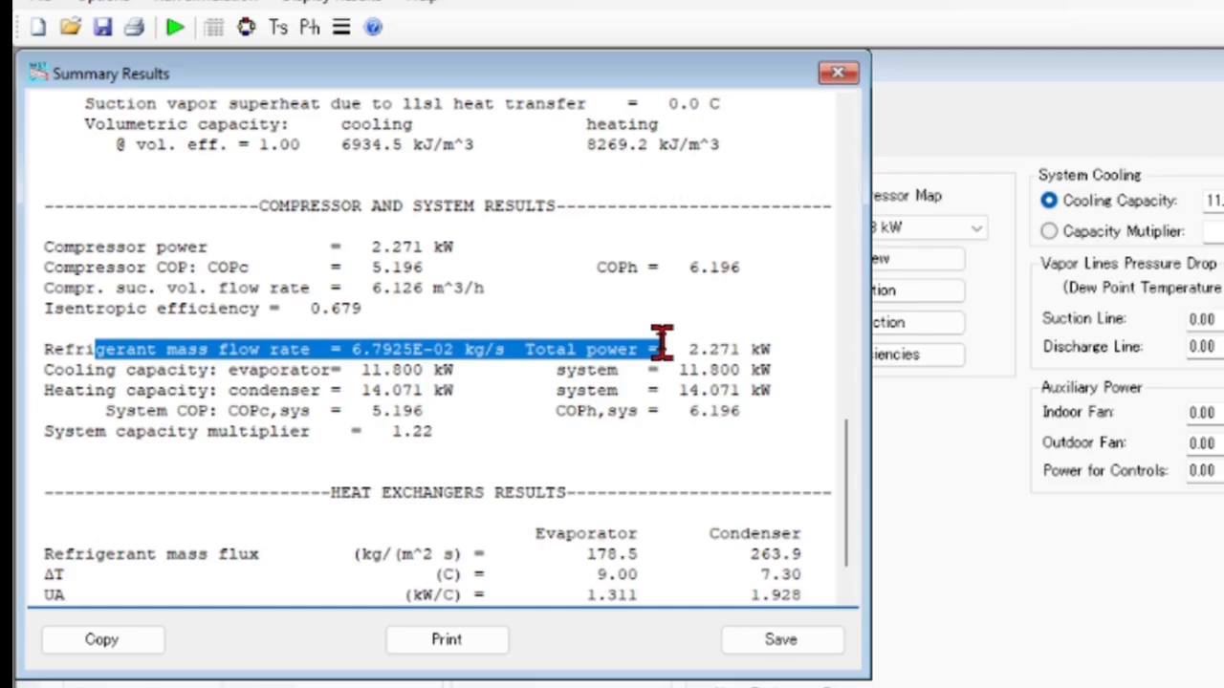
left_click_drag(168, 373, 454, 373)
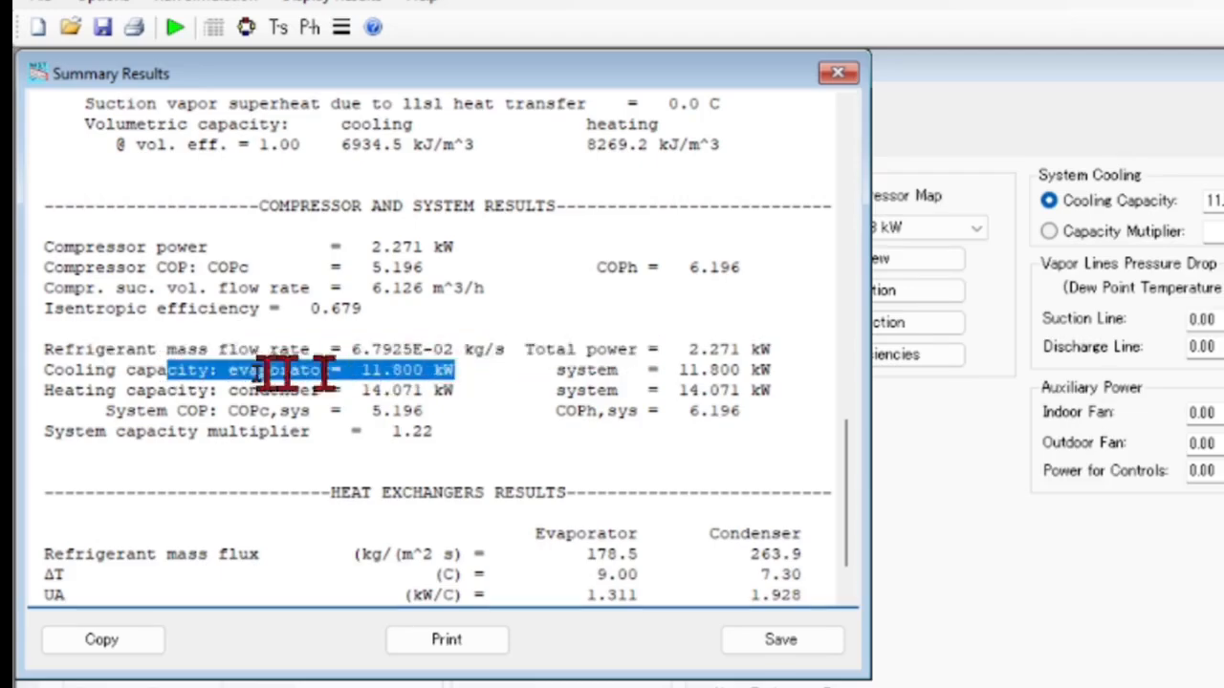
left_click_drag(127, 390, 432, 392)
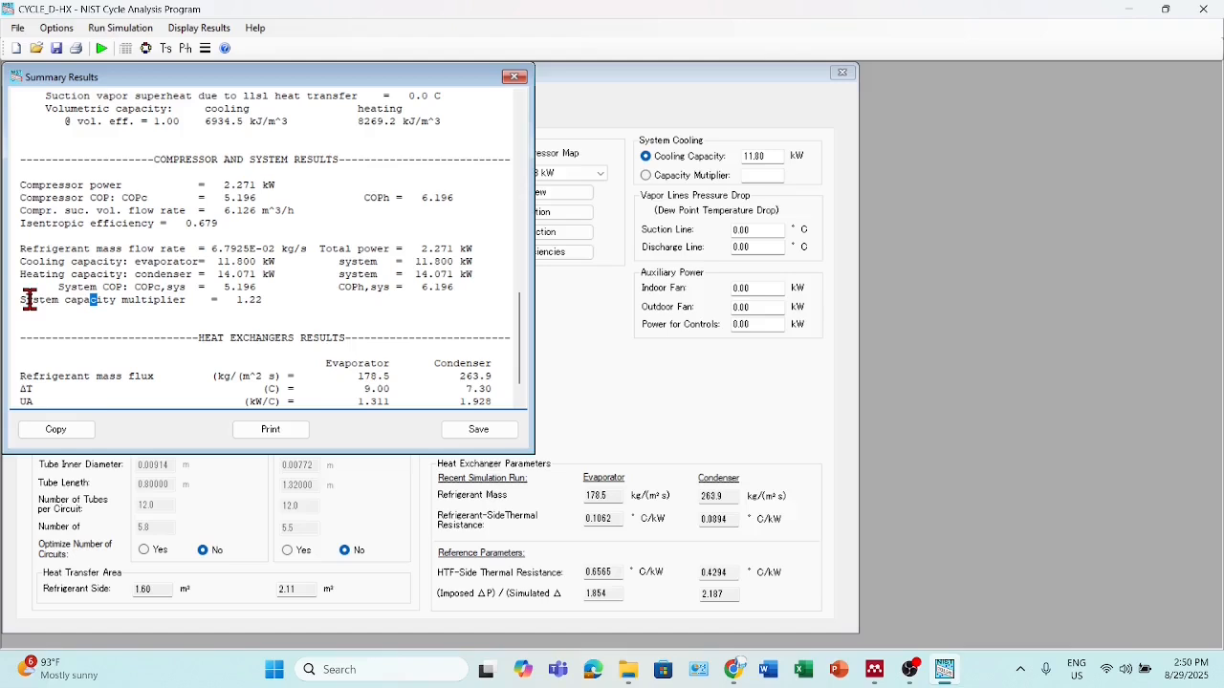
left_click_drag(40, 333, 271, 299)
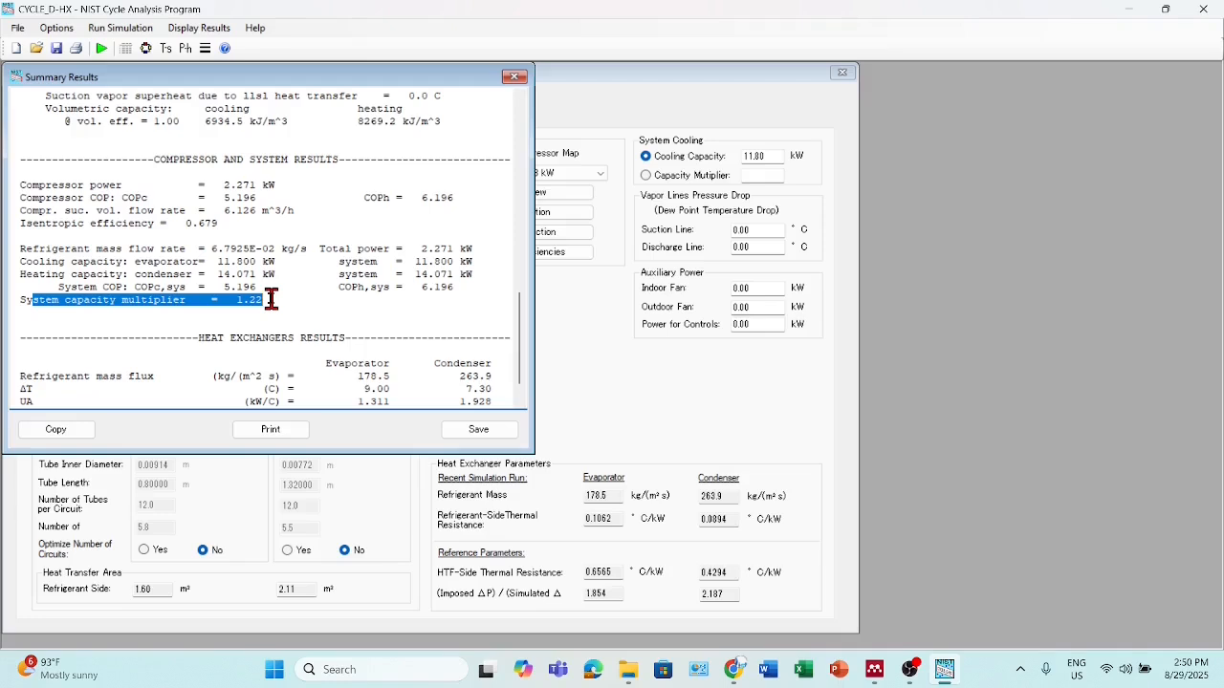
left_click(112, 301)
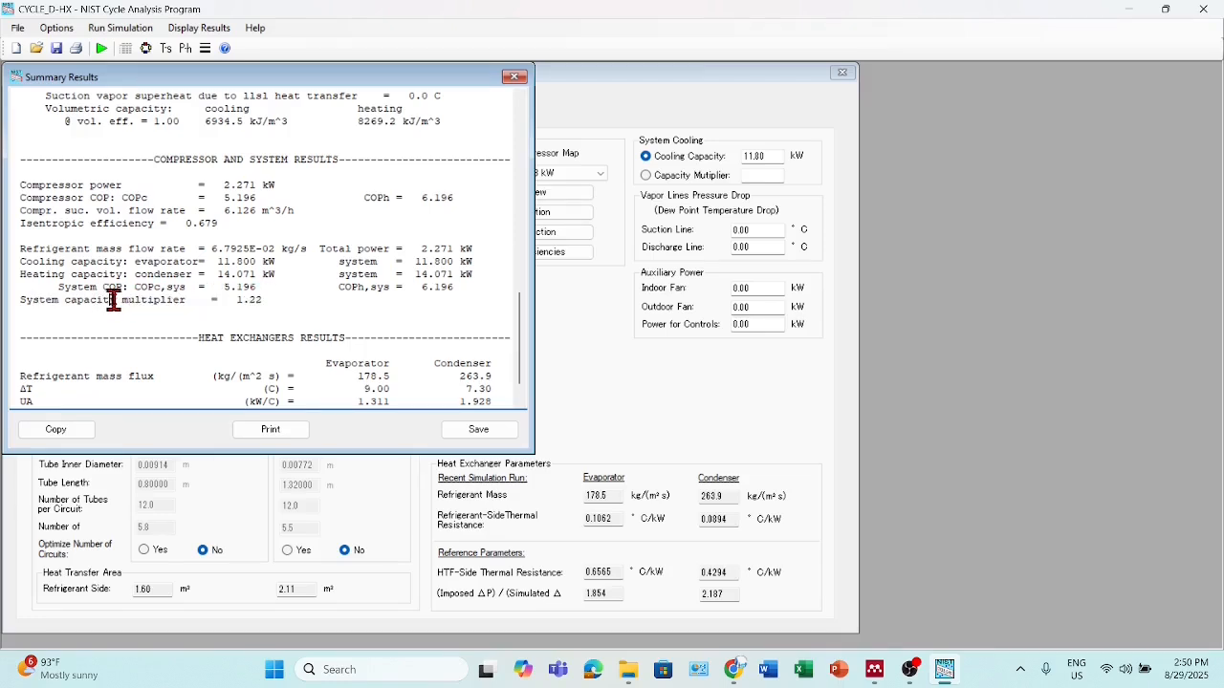
left_click_drag(82, 301, 279, 304)
Review the evaporator and condenser values in the heat exchangers results, and close the summary.
scroll(208, 302, "down", 1)
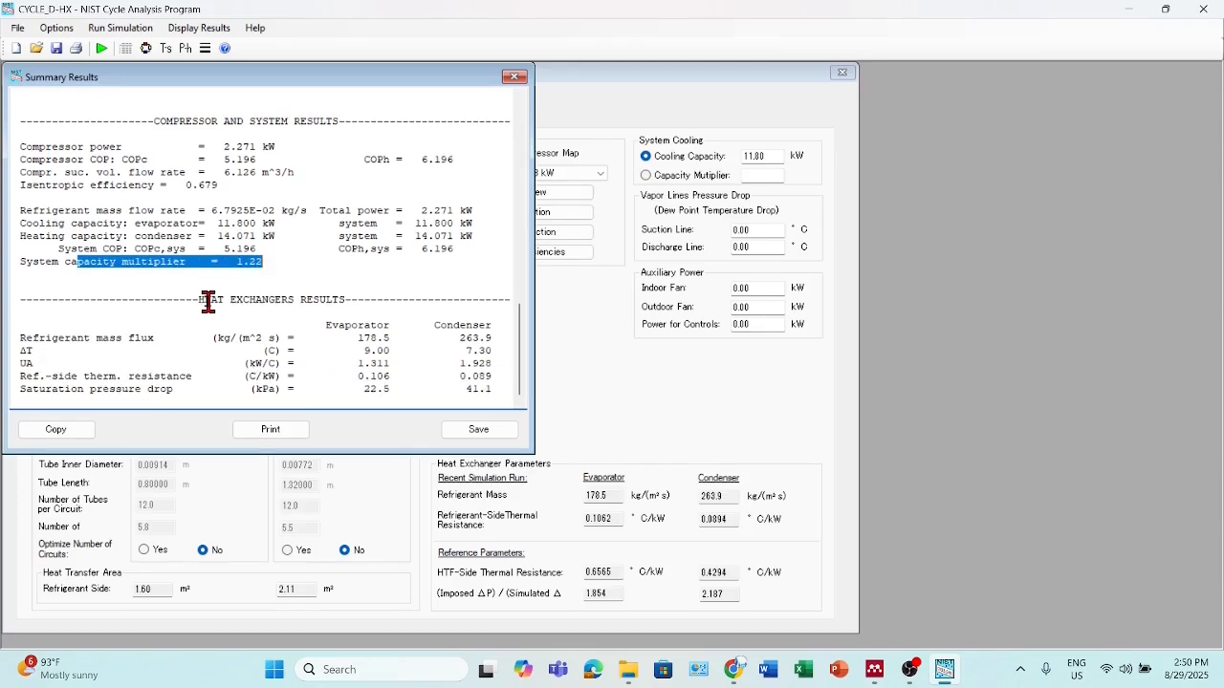
left_click_drag(198, 300, 341, 301)
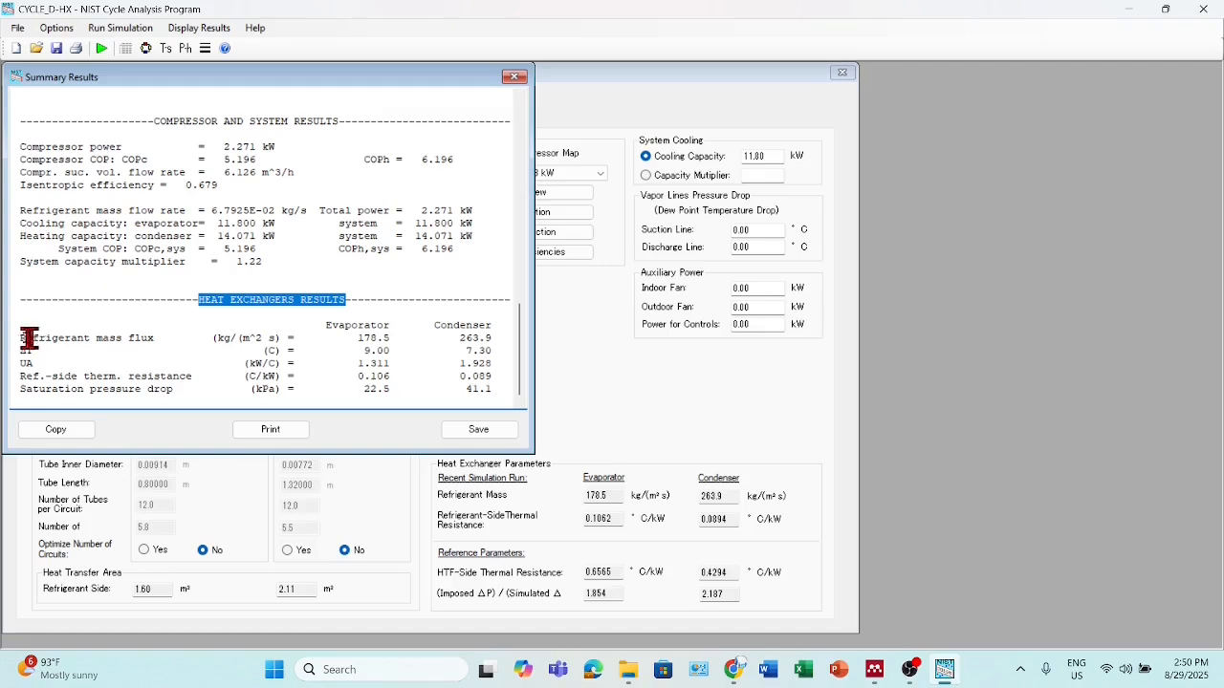
left_click_drag(20, 338, 180, 386)
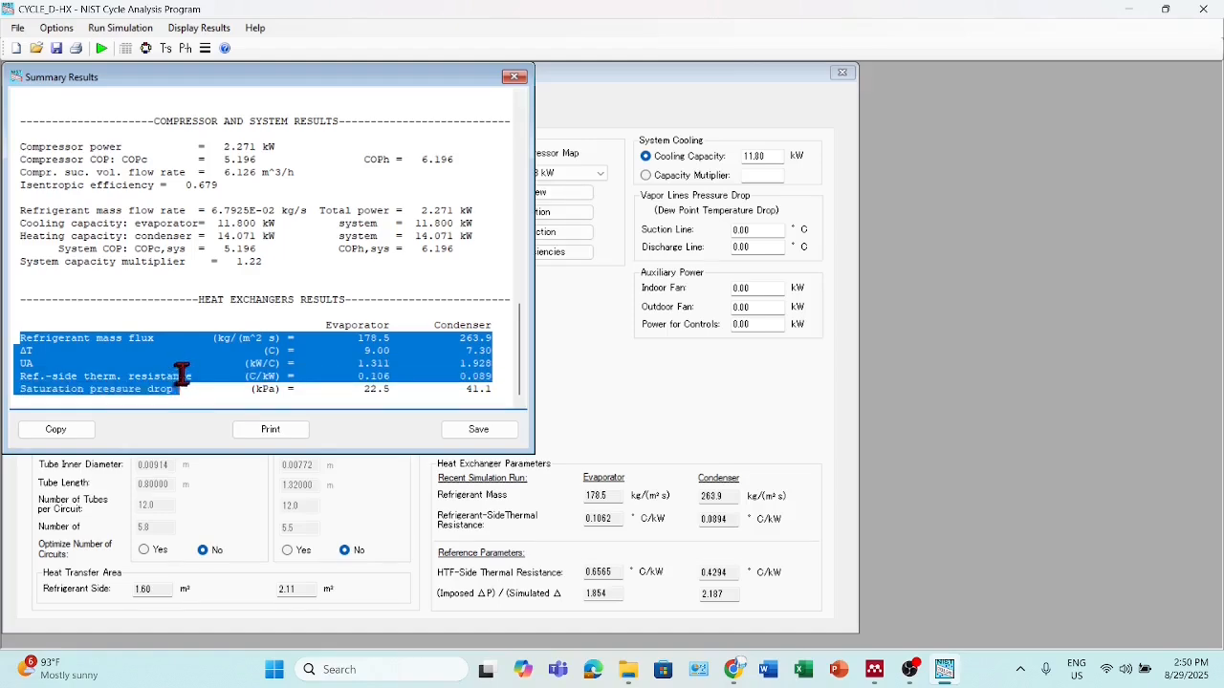
scroll(191, 346, "up", 4)
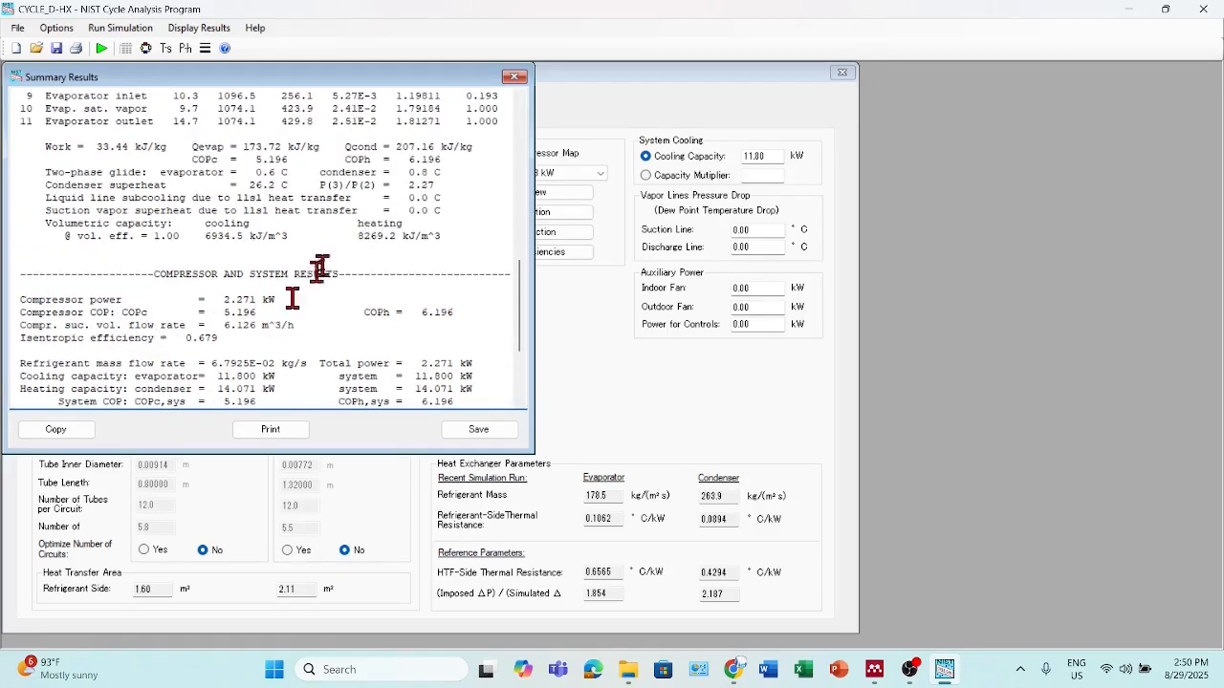
left_click(514, 76)
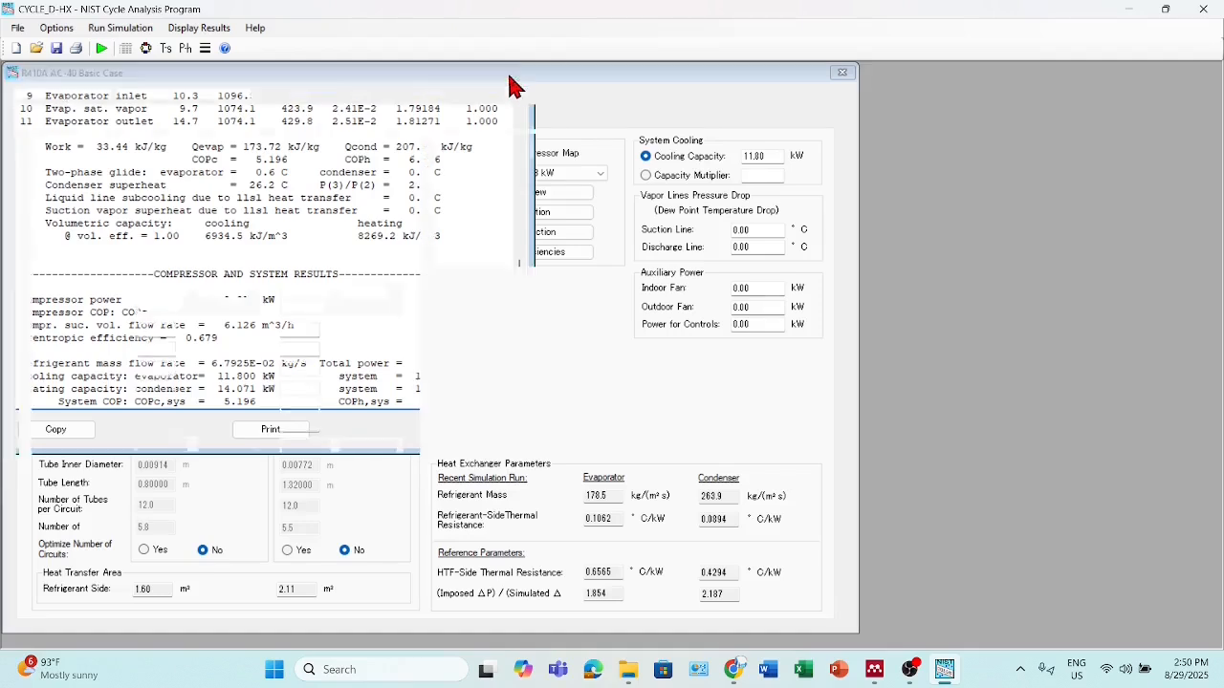
Set system cooling to a capacity multiplier of 1, rerun the simulation and check the compressor and multiplier input data.
left_click(646, 176)
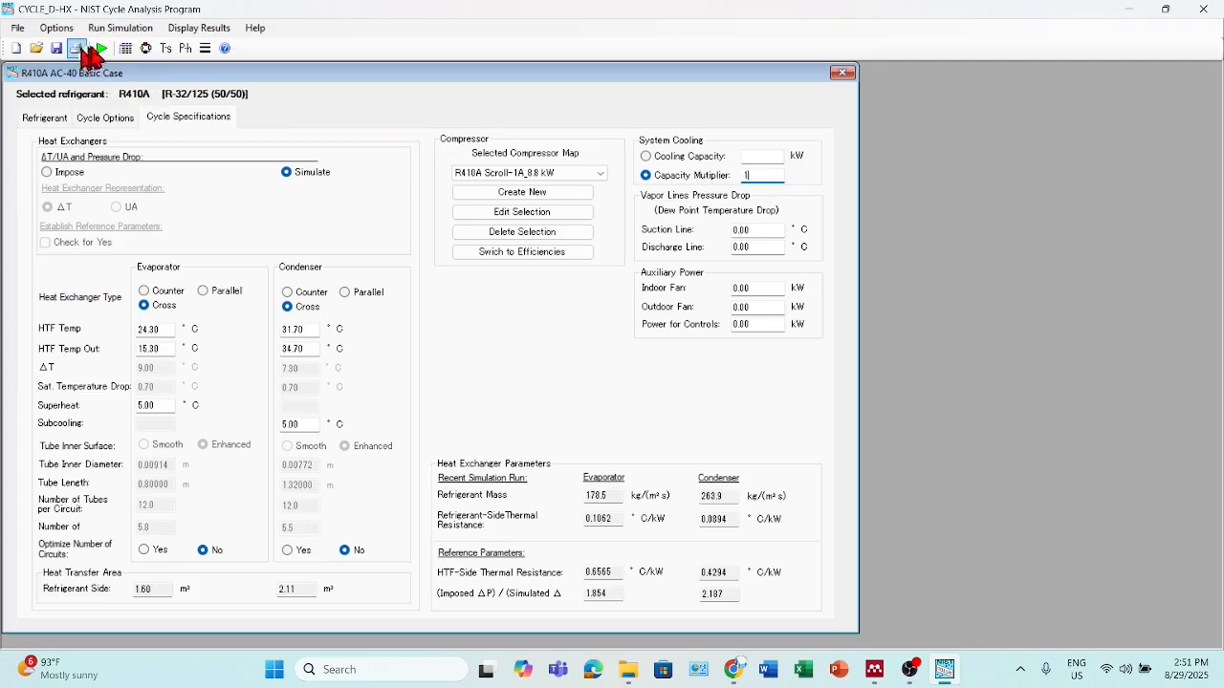
left_click(102, 47)
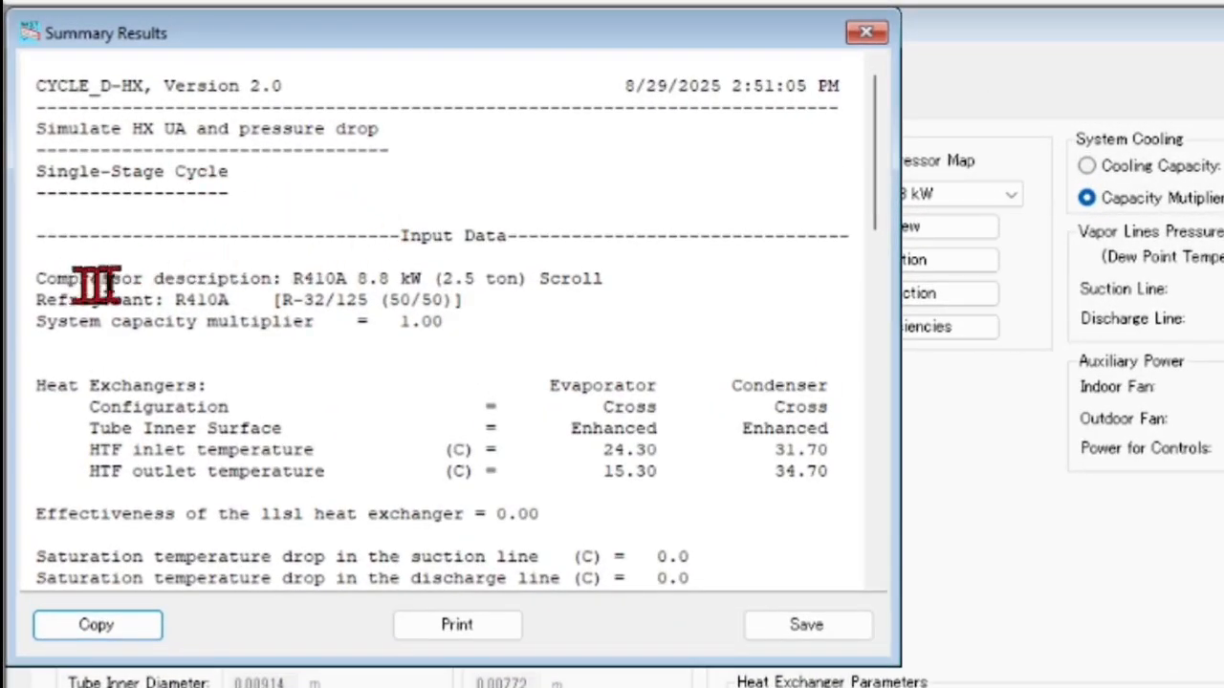
left_click_drag(81, 277, 563, 279)
scroll(411, 308, "down", 1)
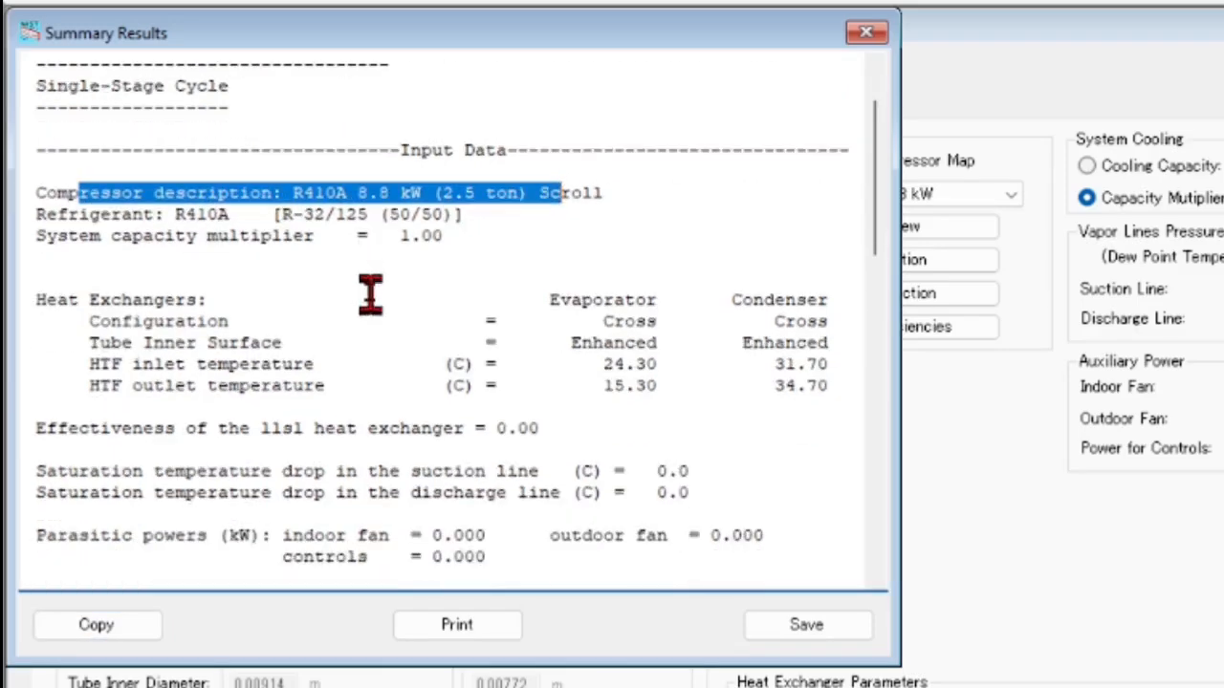
left_click_drag(58, 237, 450, 239)
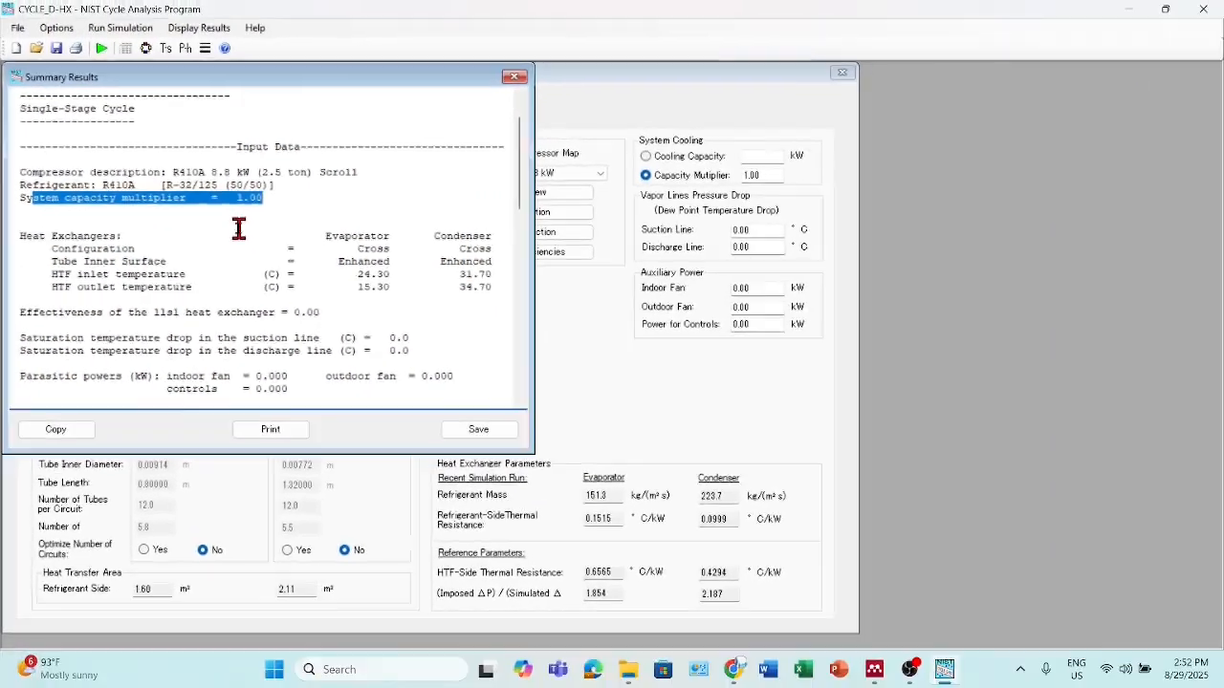
Review the cycle, compressor and heat exchanger results of the capacity multiplier run, and close the summary.
scroll(402, 280, "down", 7)
scroll(239, 229, "down", 5)
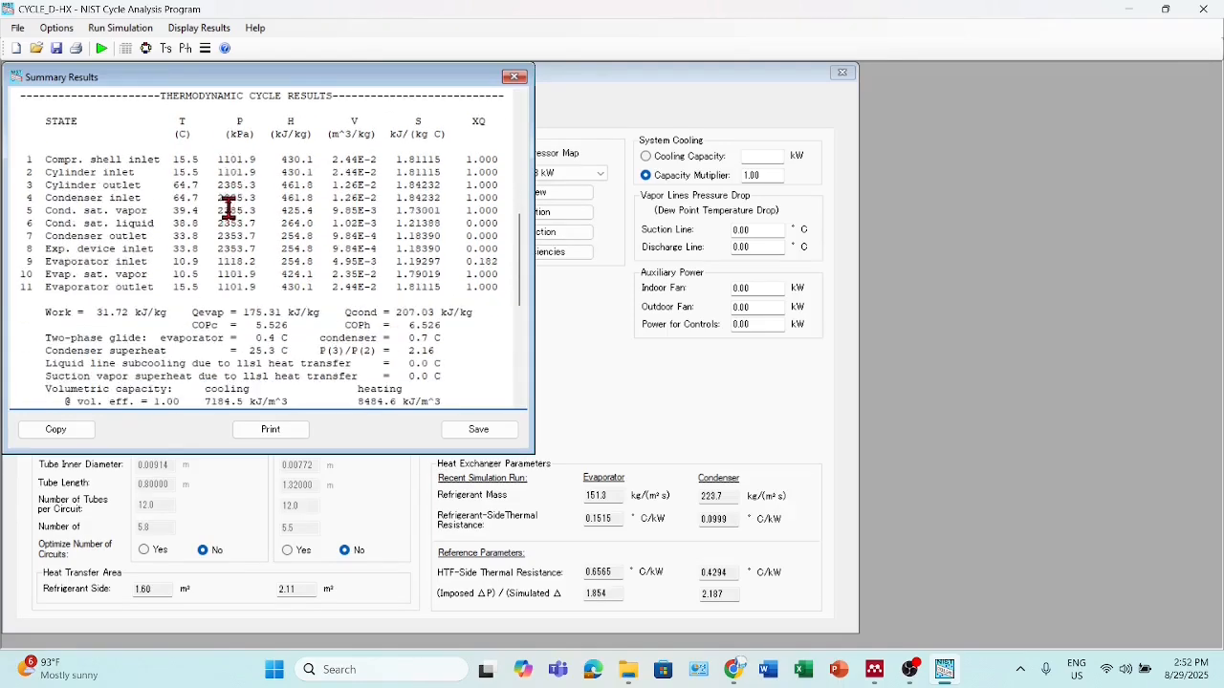
scroll(228, 207, "down", 4)
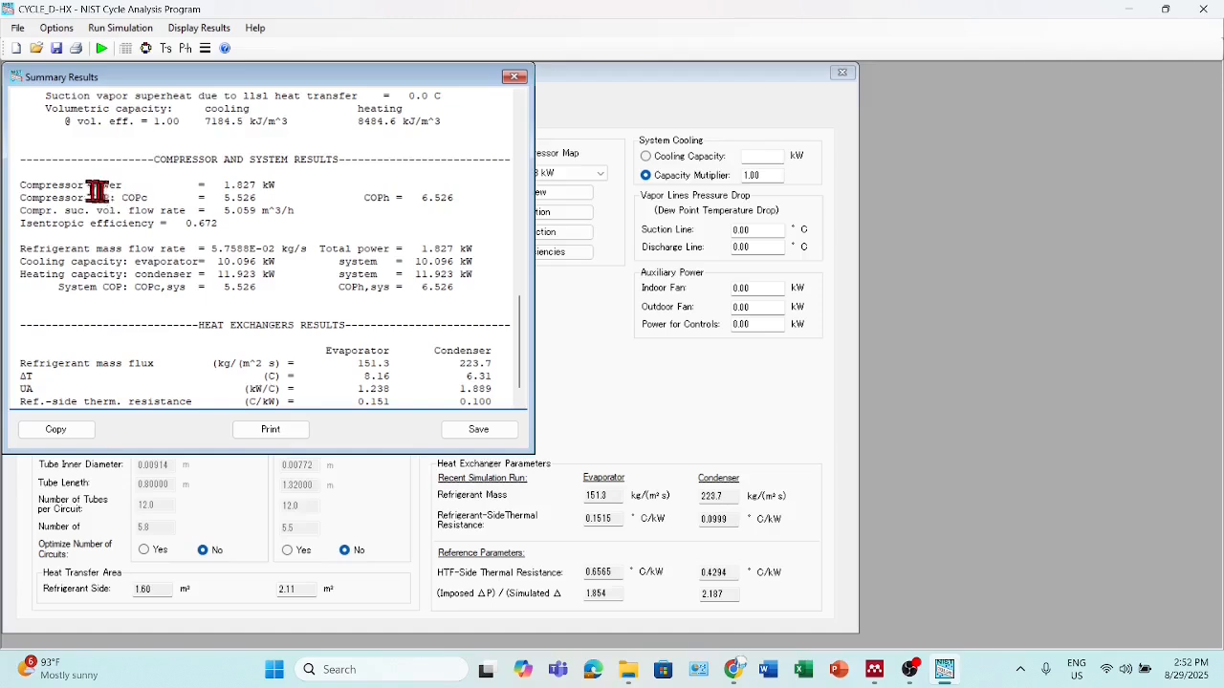
left_click_drag(218, 186, 426, 198)
left_click_drag(193, 210, 293, 210)
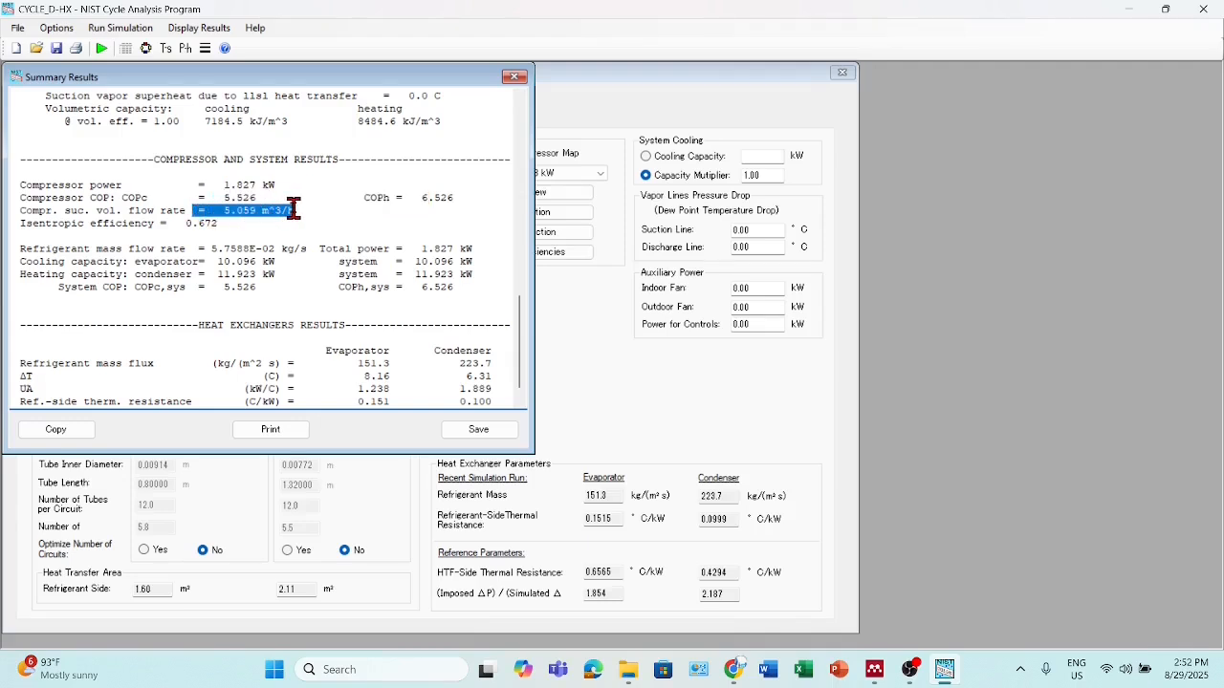
left_click_drag(182, 224, 219, 224)
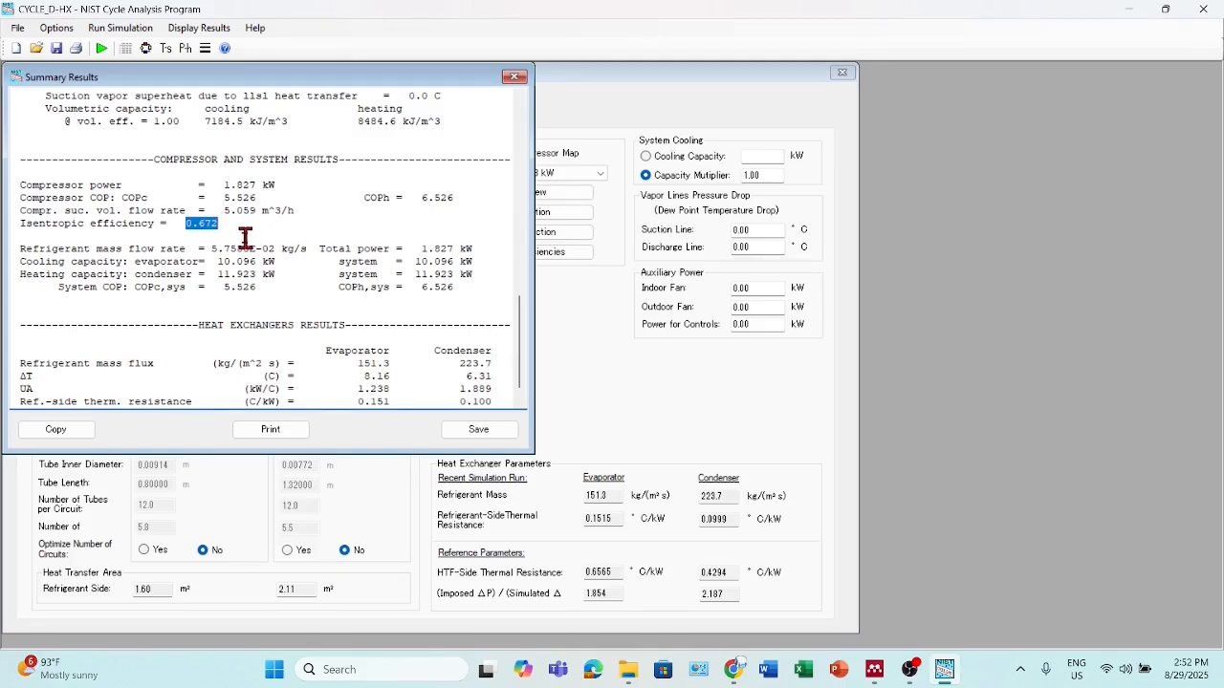
scroll(218, 263, "down", 1)
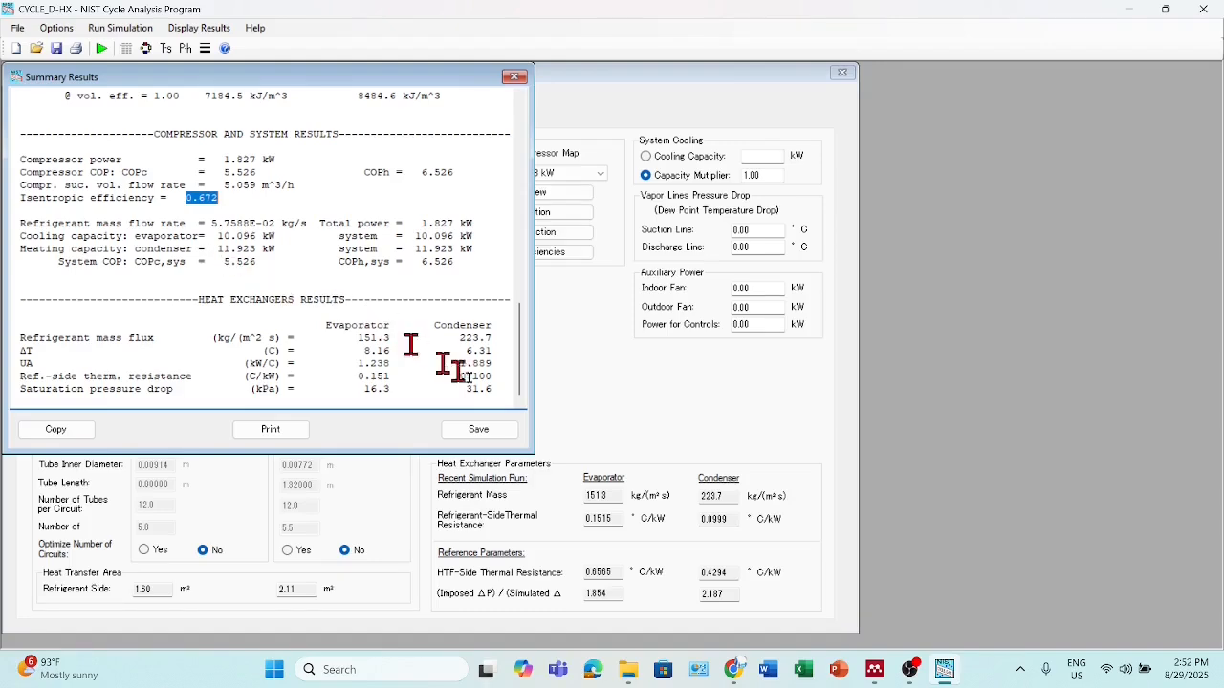
left_click(514, 84)
Look through the available compressor maps without changing the selected R410A Scroll-1A_8.8 kW map.
left_click(600, 174)
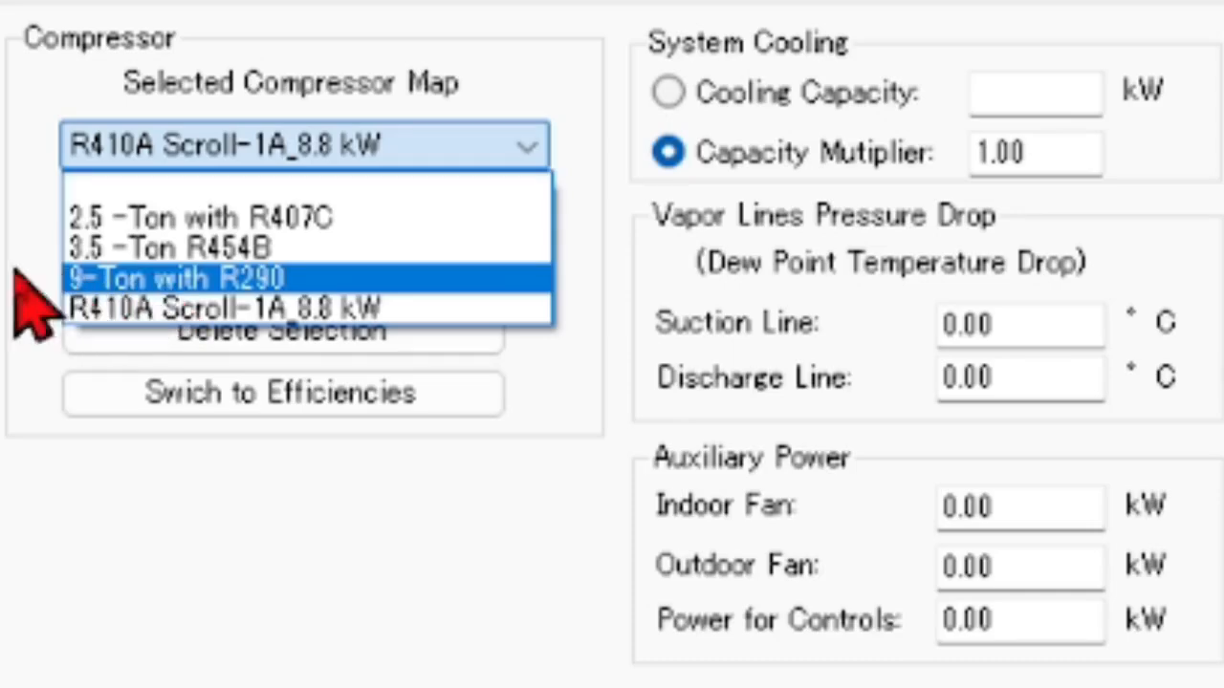
left_click(44, 264)
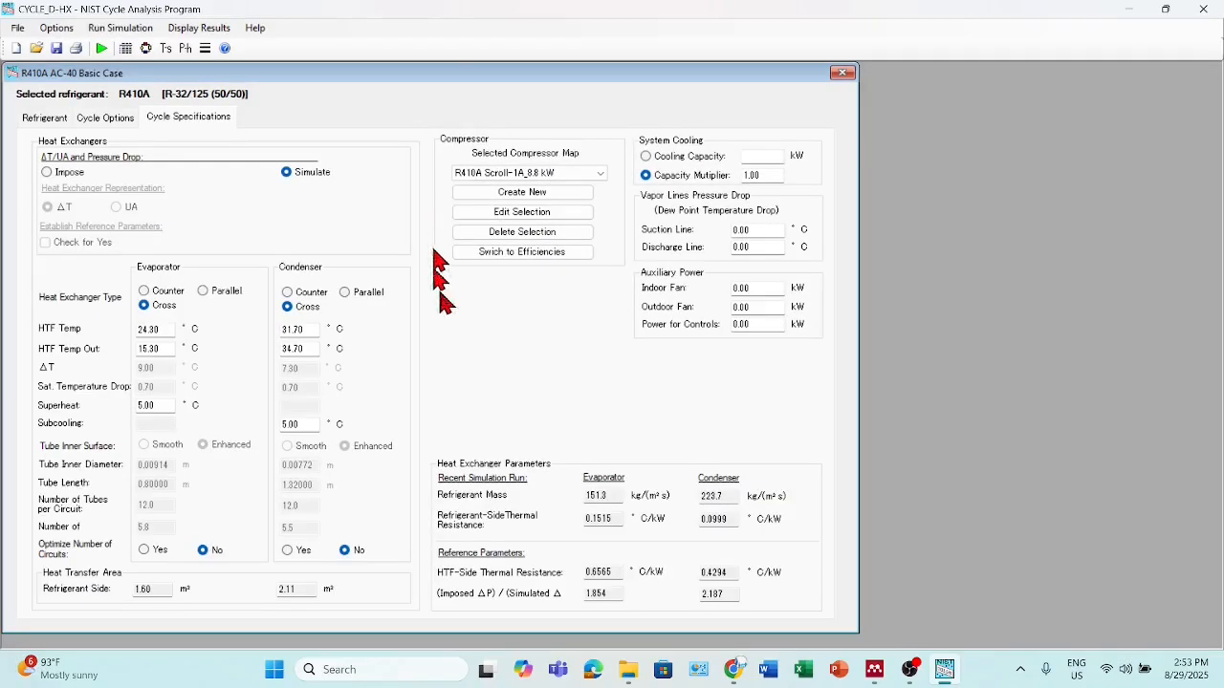